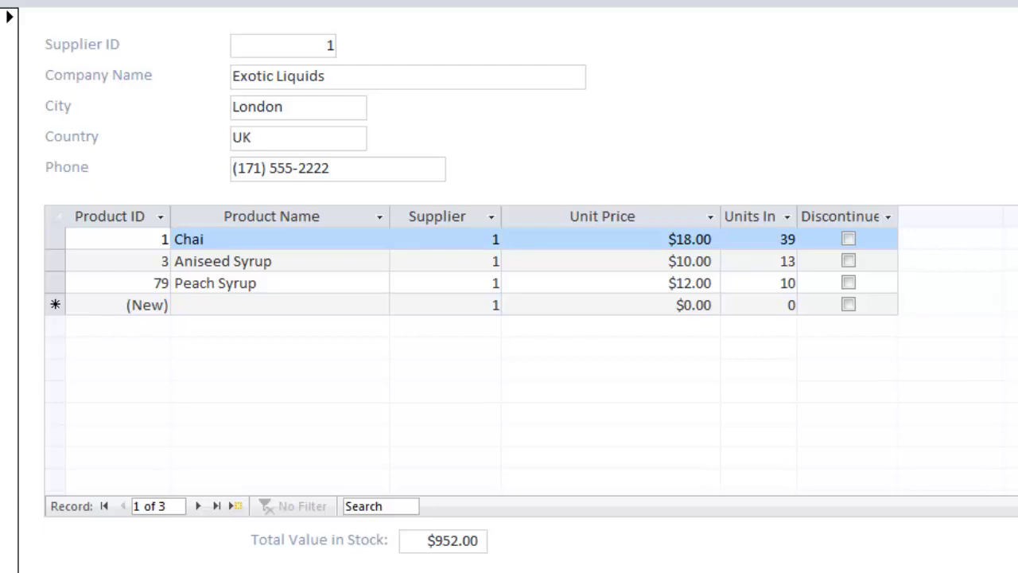
- Page forward through the supplier records to supplier 5, Cooperativa de Quesos 'Las Cabras'
key(Page_Down)
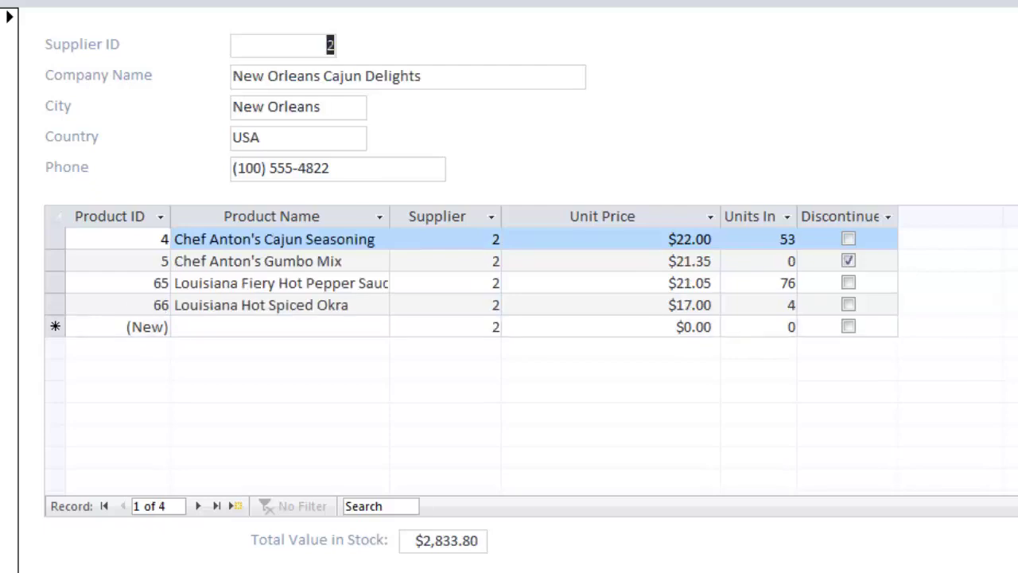
key(Page_Down)
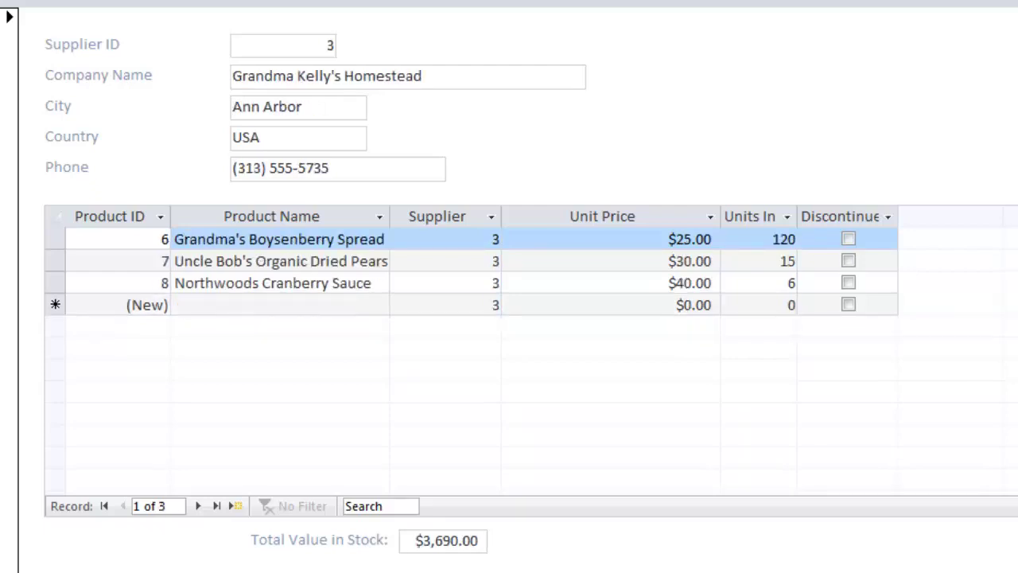
key(Page_Down)
key(Page_Down)
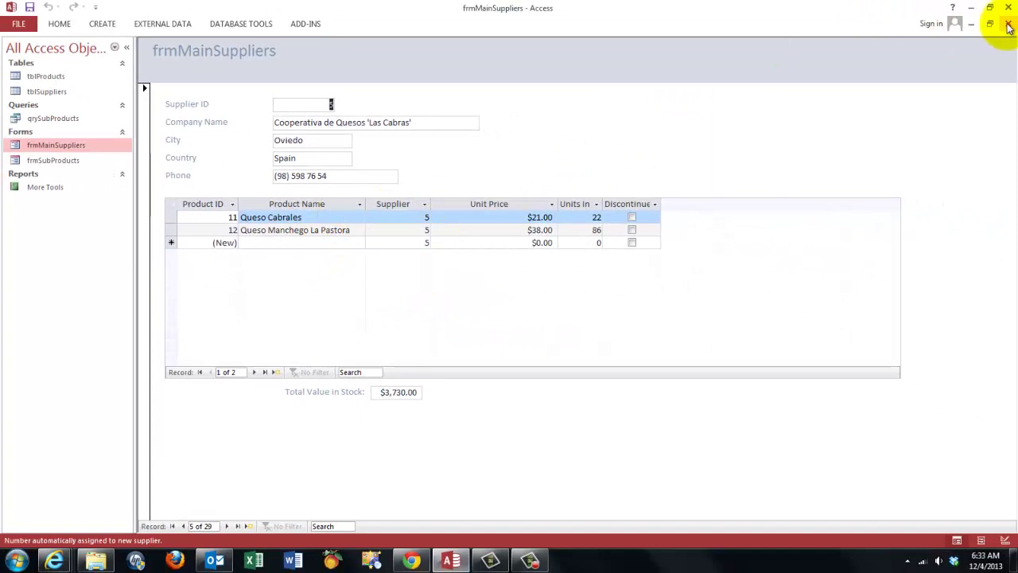
- Save and close frmMainSuppliers, then delete frmSubProducts, frmMainSuppliers and qrySubProducts
click(1008, 25)
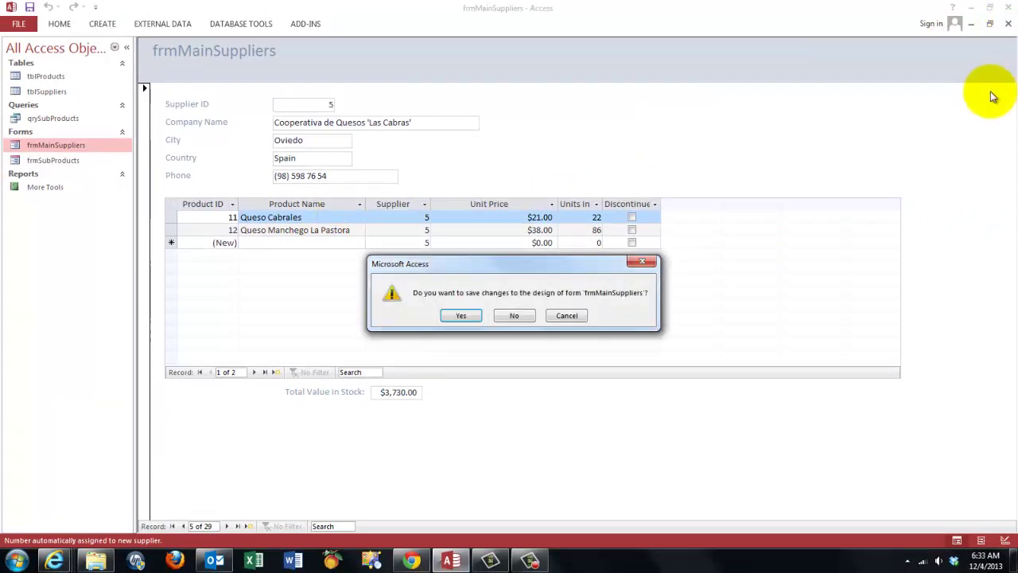
click(464, 315)
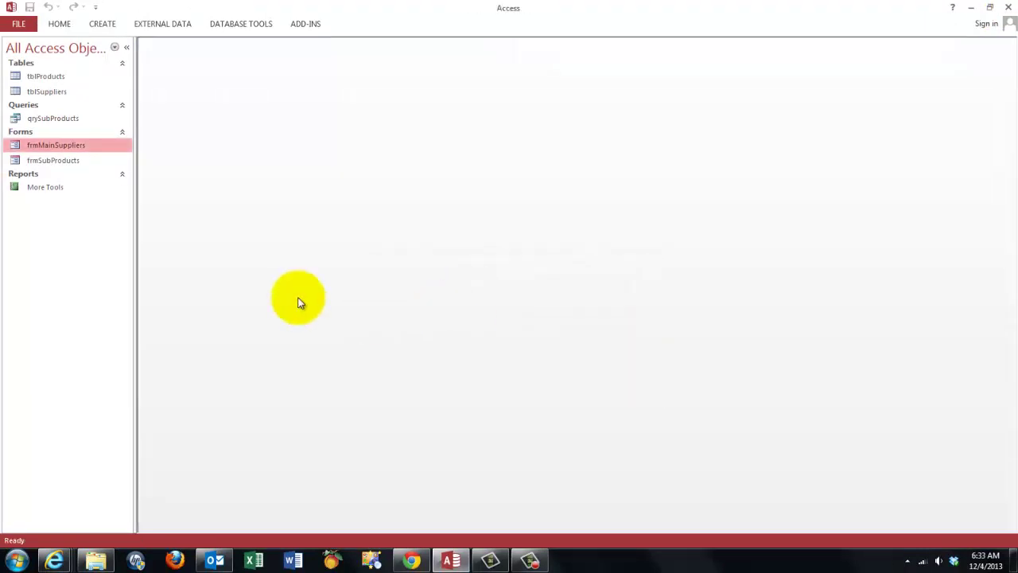
click(65, 164)
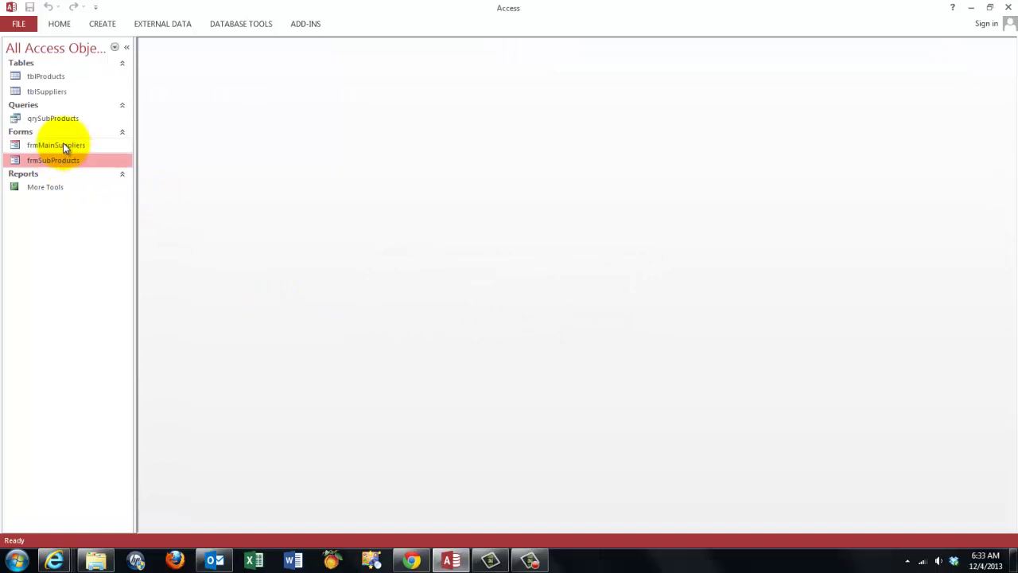
ctrl+click(63, 146)
ctrl+click(67, 118)
key(Delete)
click(491, 308)
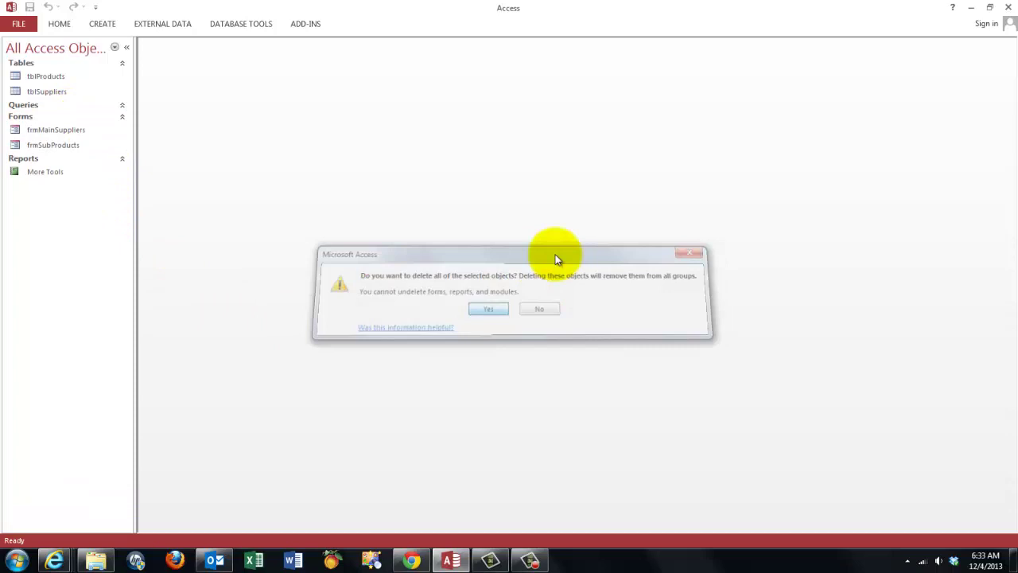
click(241, 24)
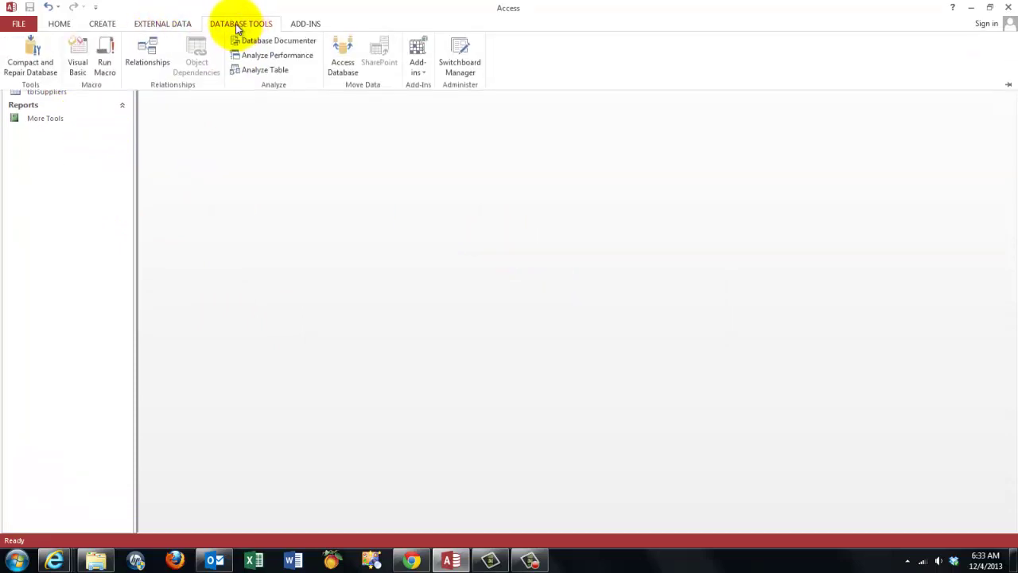
click(144, 52)
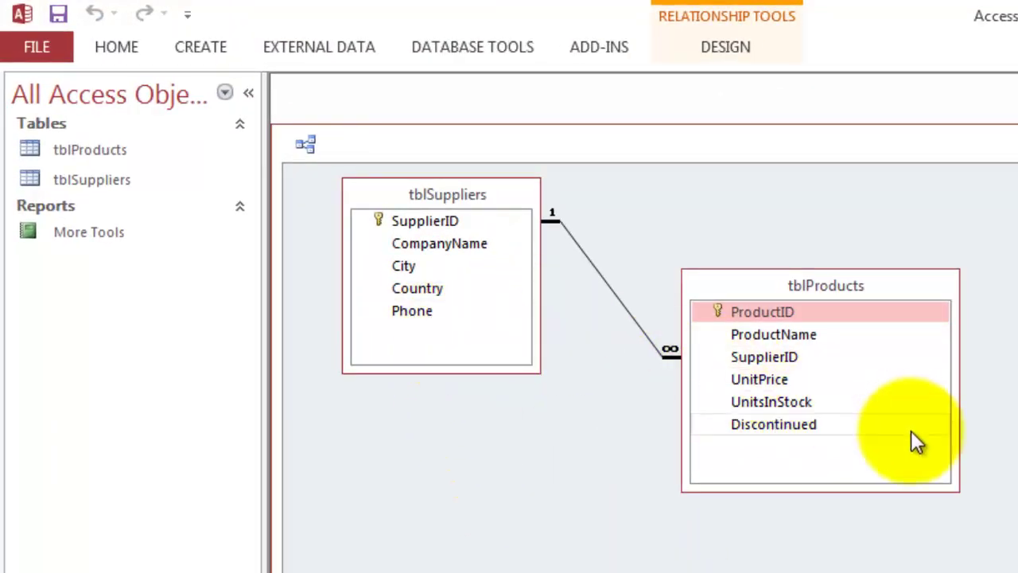
click(422, 221)
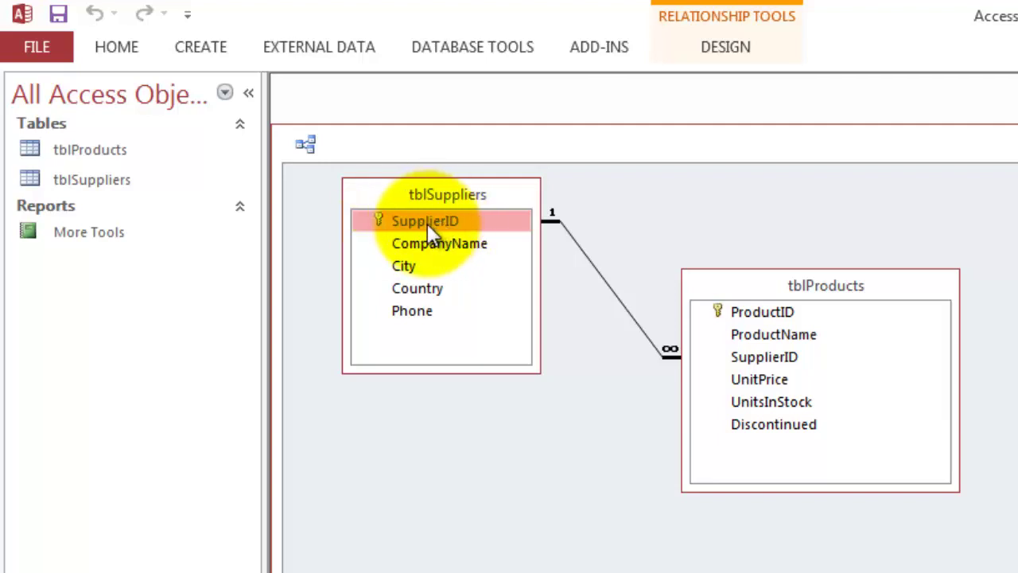
click(766, 358)
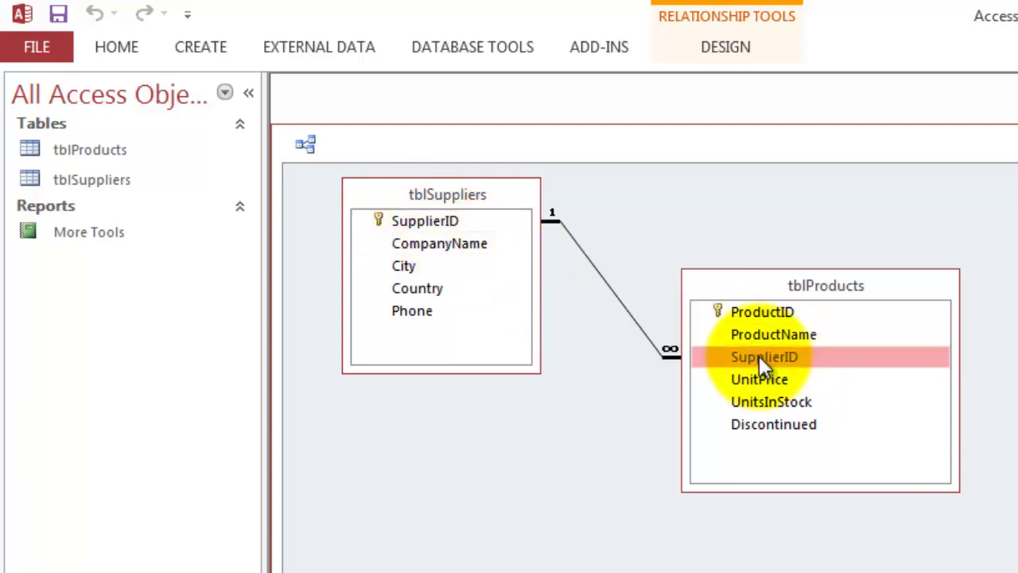
click(762, 311)
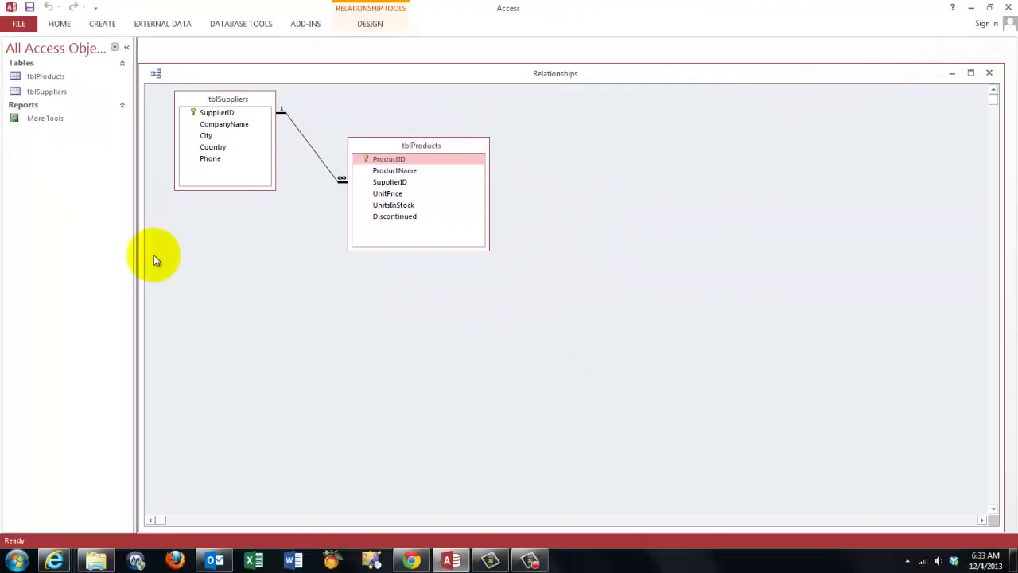
click(991, 74)
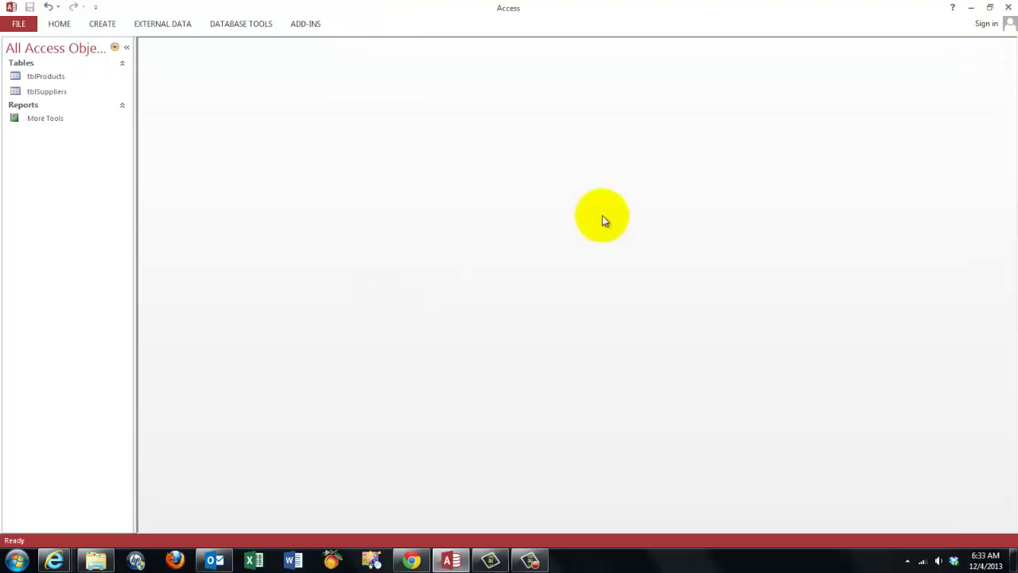
- Build a columnar form from all five tblSuppliers fields with the Form Wizard, titled frmMainSuppliers
click(103, 25)
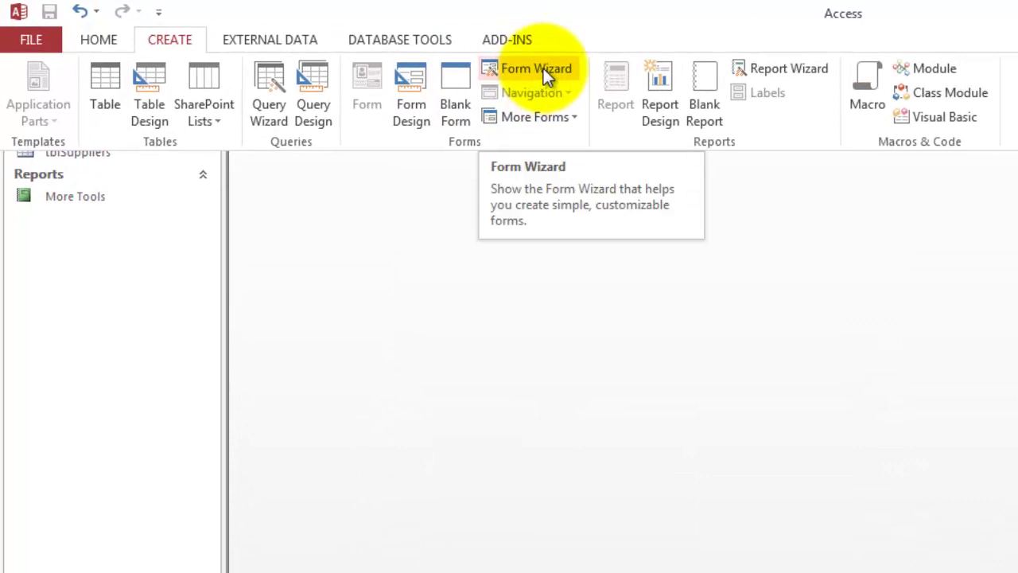
click(543, 68)
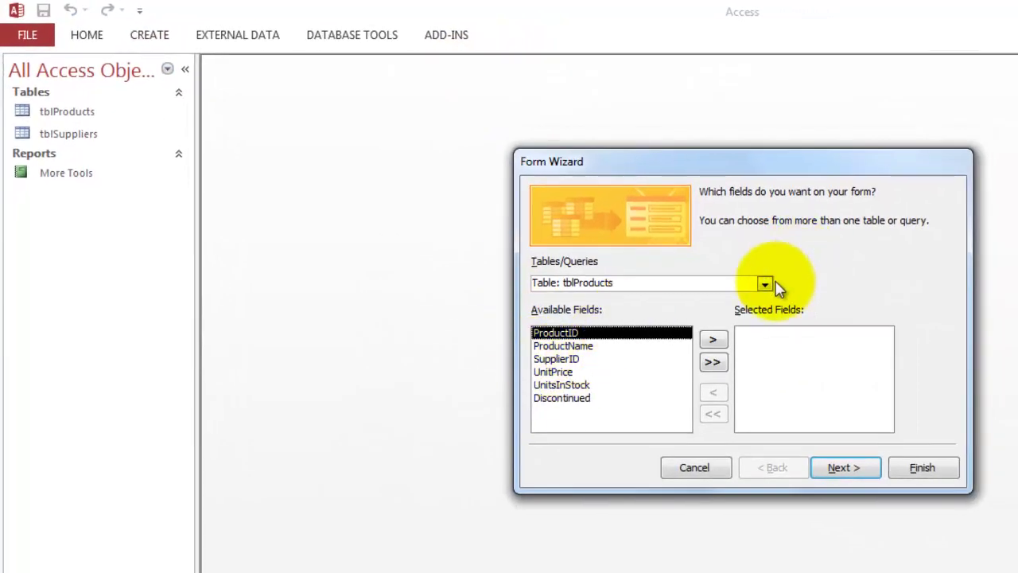
click(765, 285)
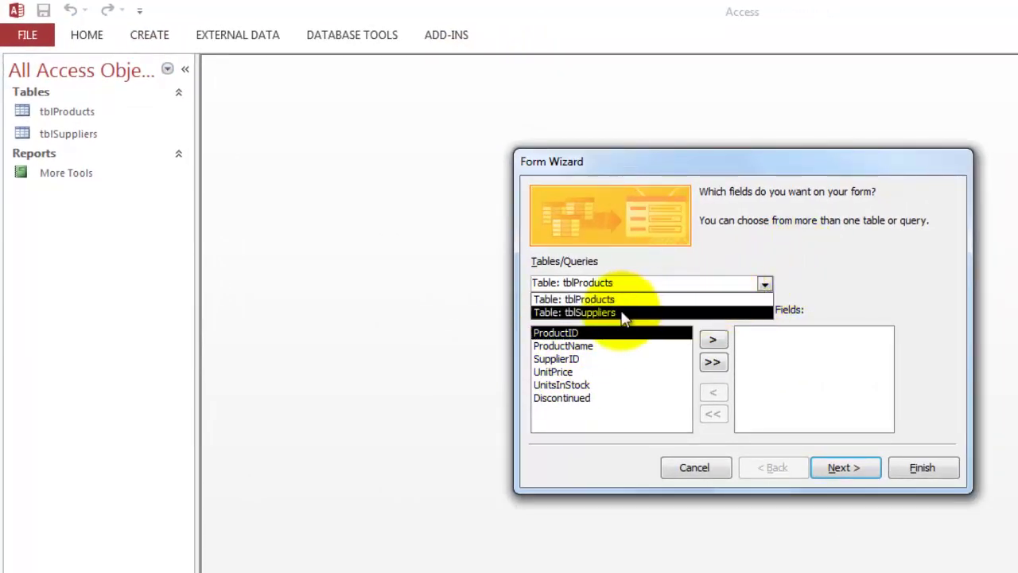
click(579, 312)
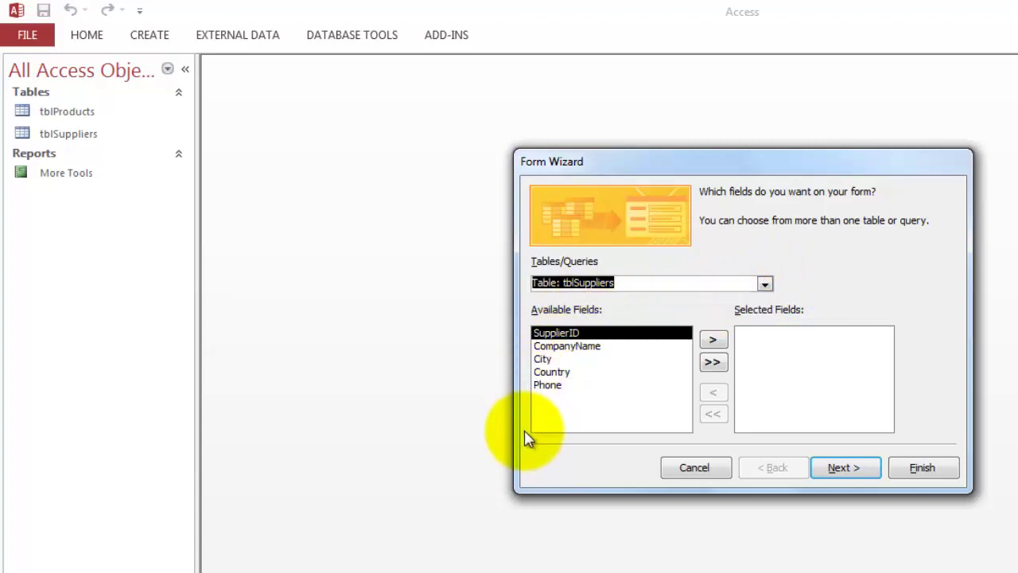
click(712, 364)
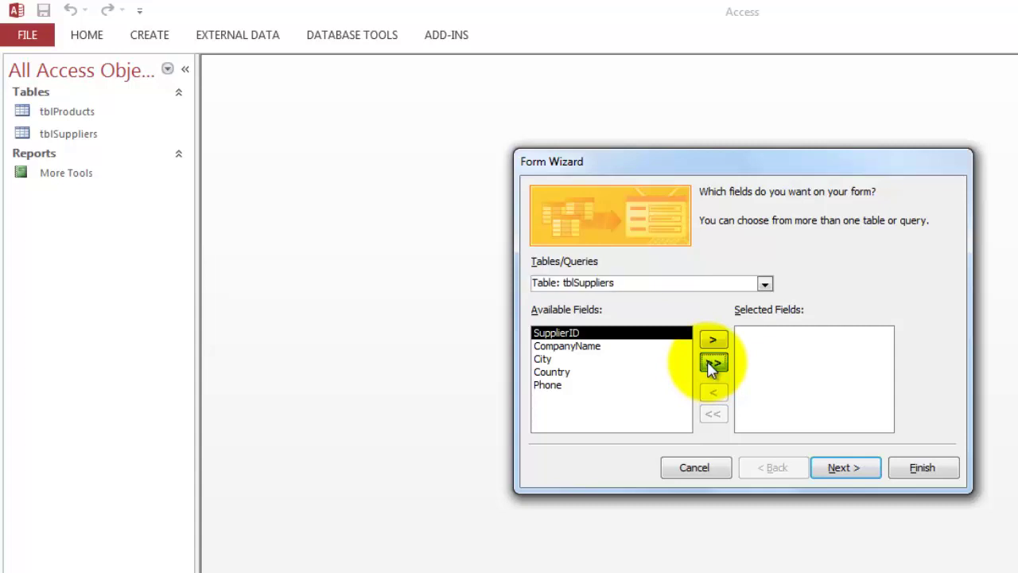
click(848, 468)
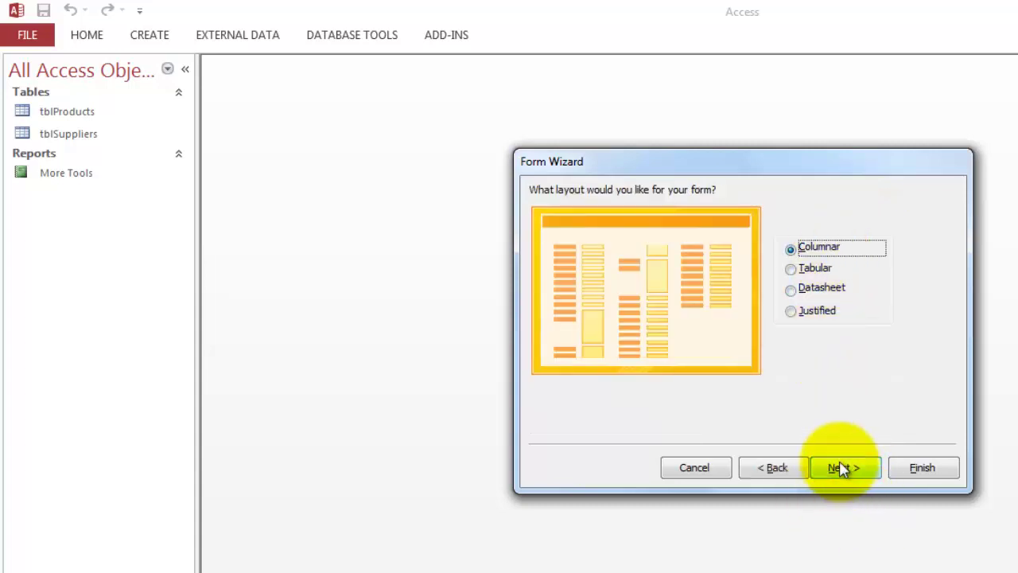
click(841, 469)
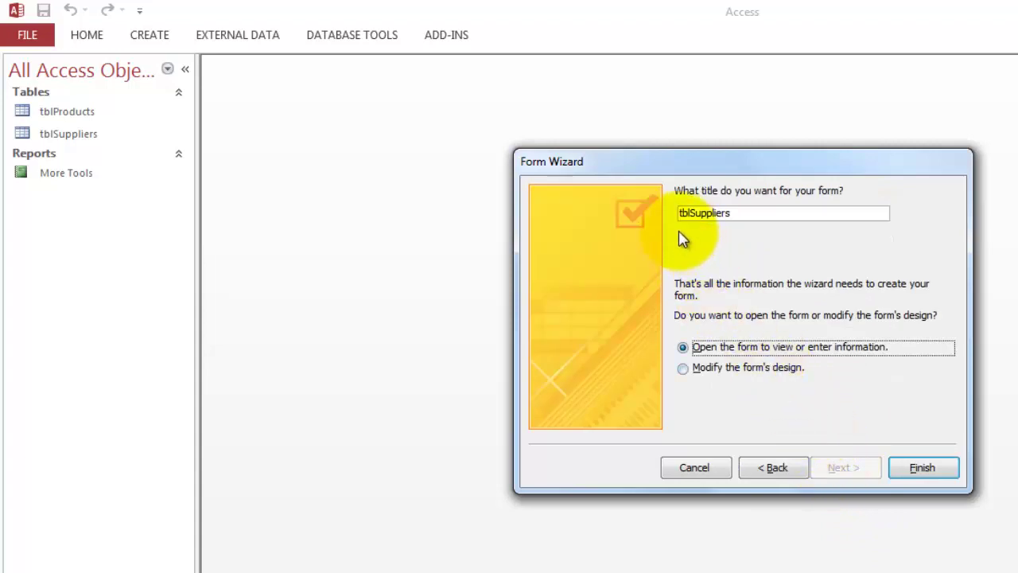
drag(689, 213, 660, 214)
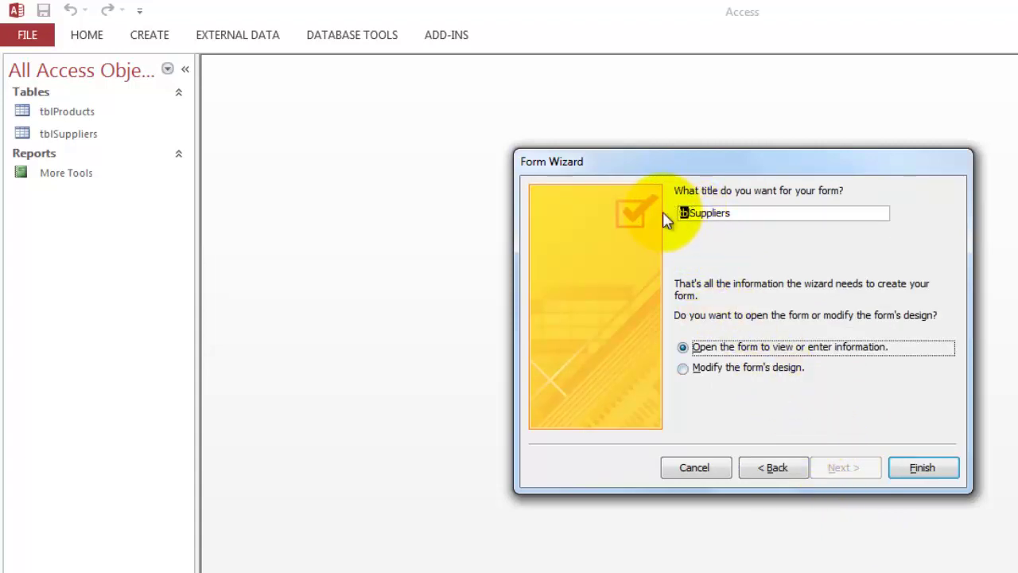
text(frmMain)
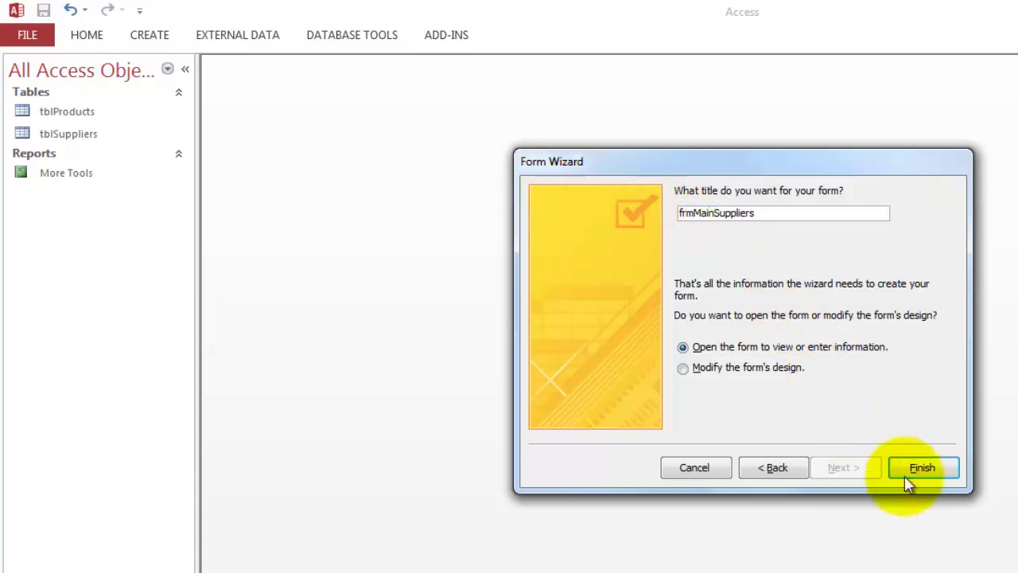
click(931, 471)
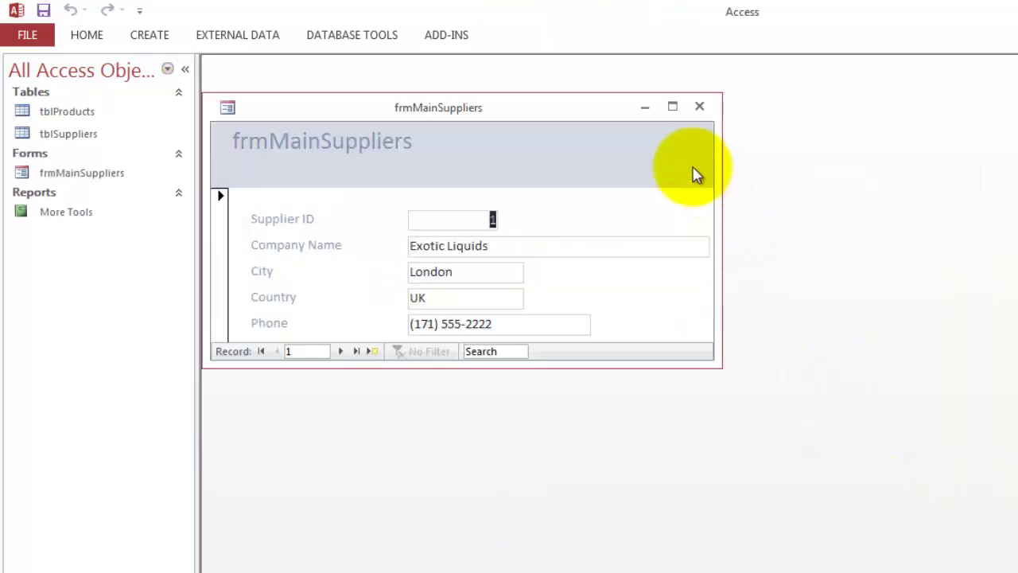
- Maximize the frmMainSuppliers form window to review it
click(673, 107)
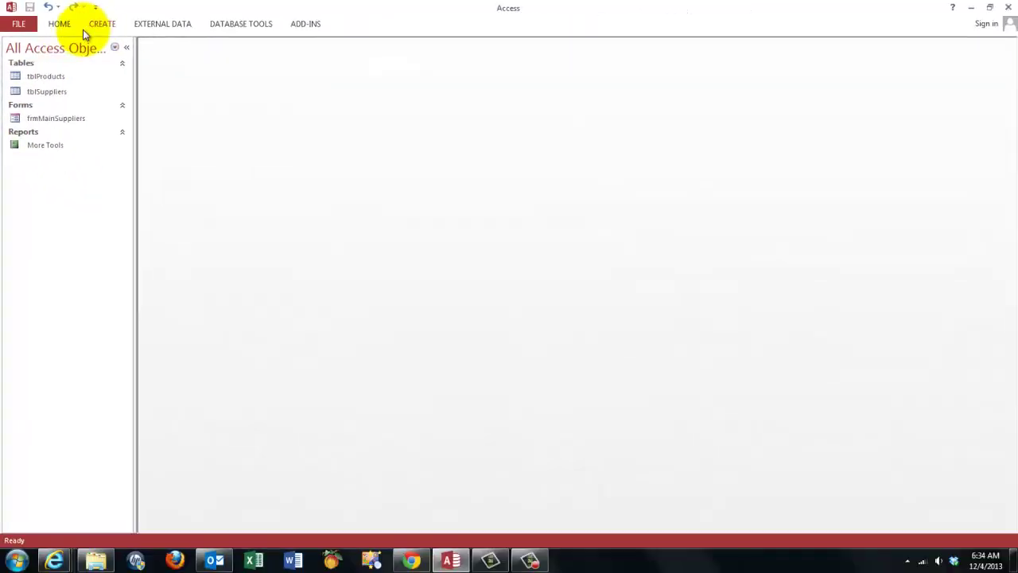
- Create a design-view query joining tblProducts and tblSuppliers that outputs all tblProducts fields
click(102, 24)
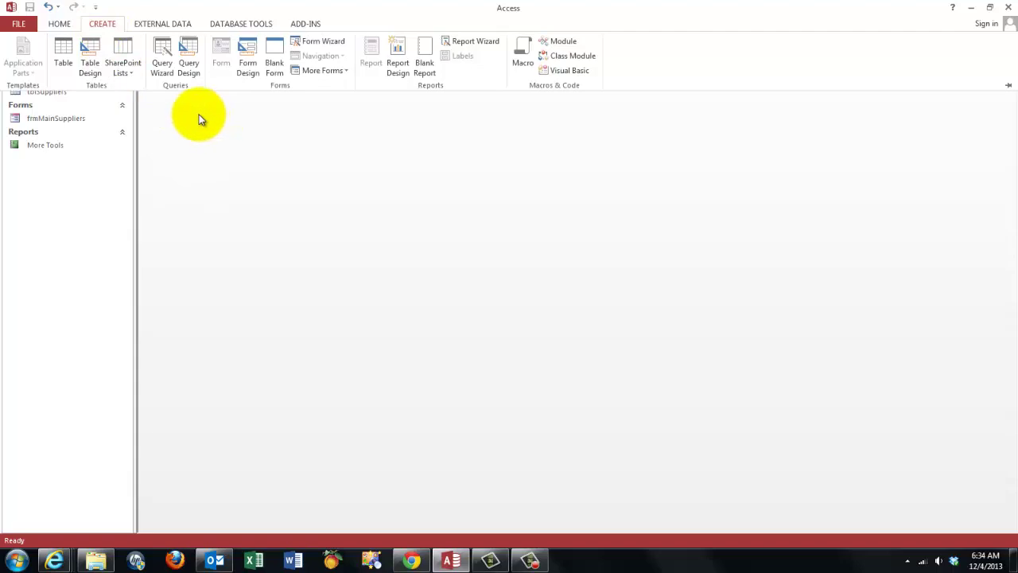
click(189, 49)
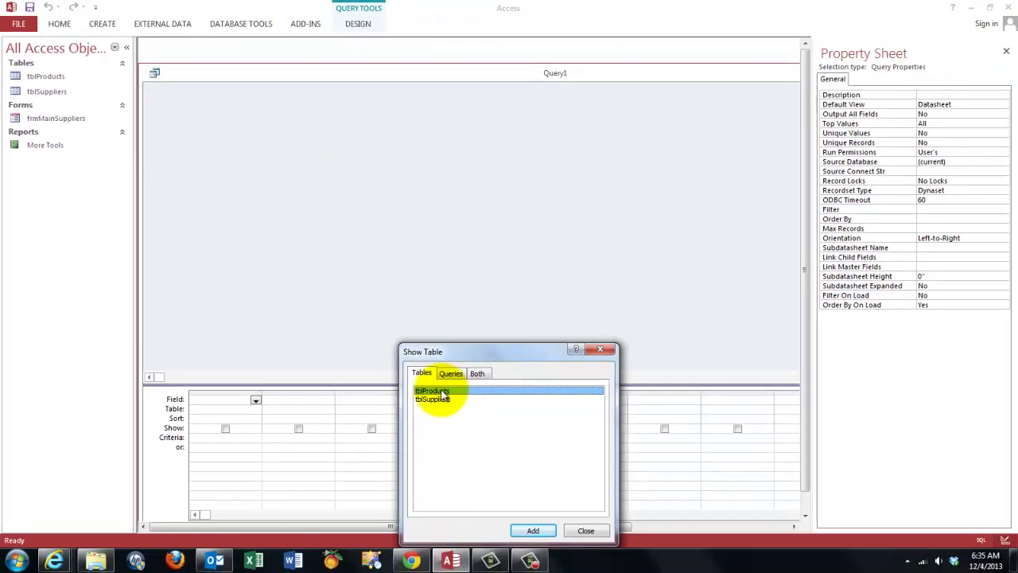
double_click(440, 392)
double_click(432, 399)
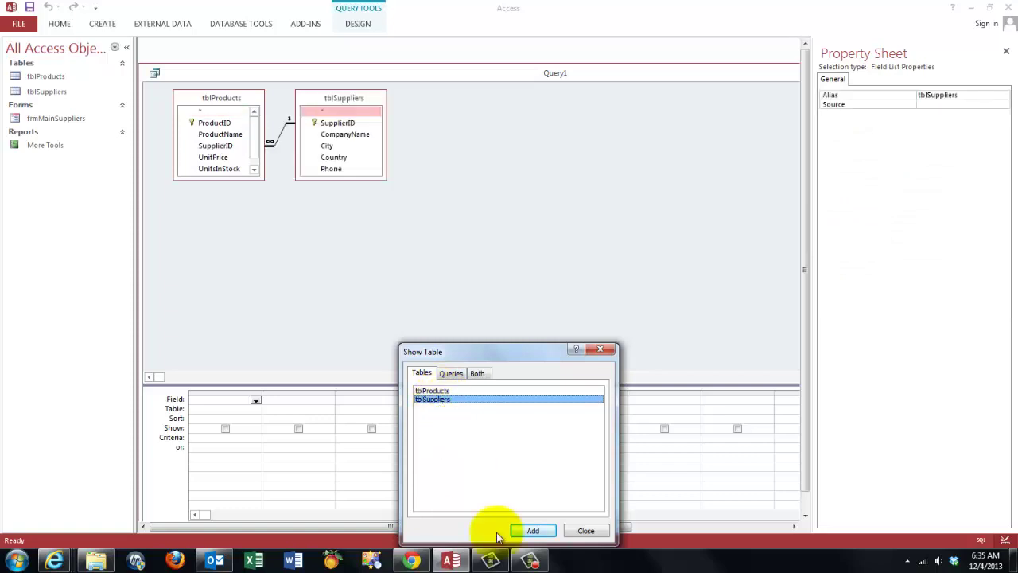
click(587, 531)
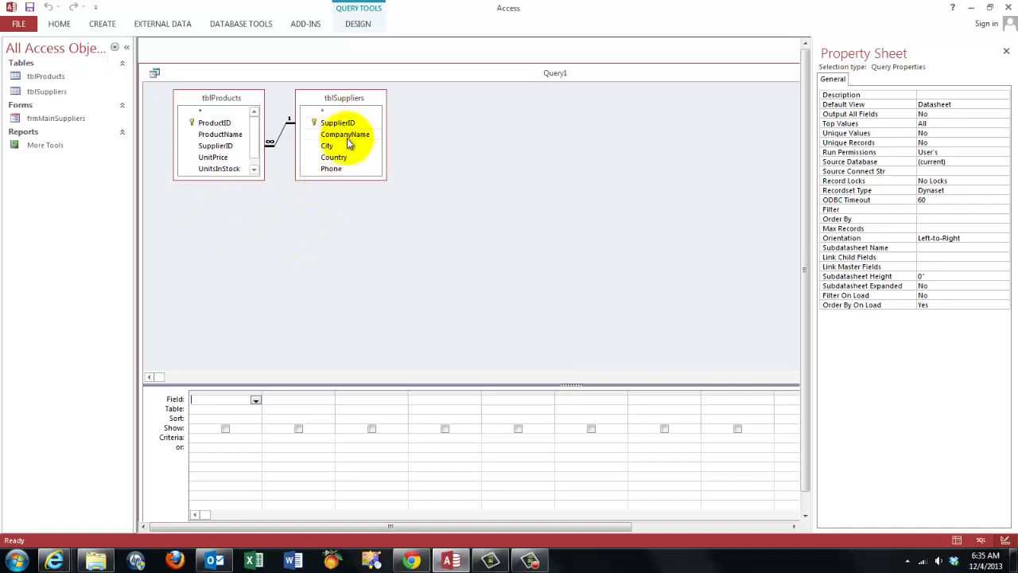
double_click(200, 114)
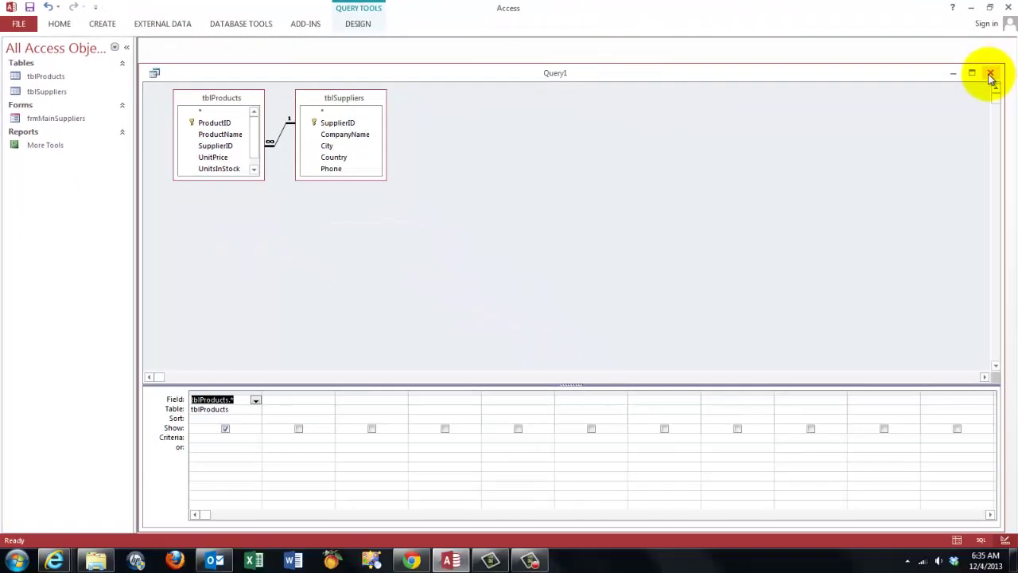
- Close the query and save it as qrySubProducts
click(991, 73)
click(465, 317)
text(qrySubProducts)
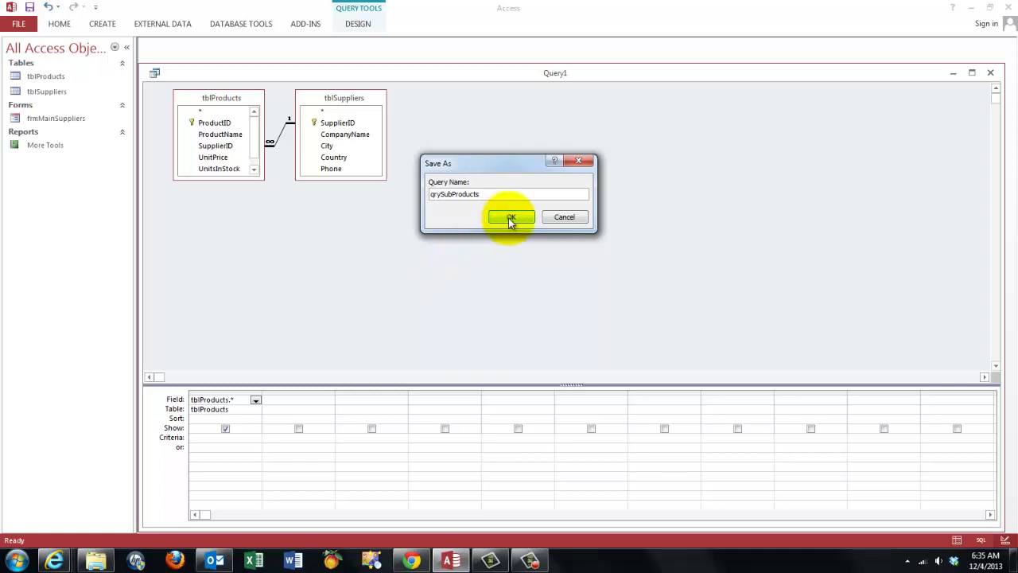
click(509, 217)
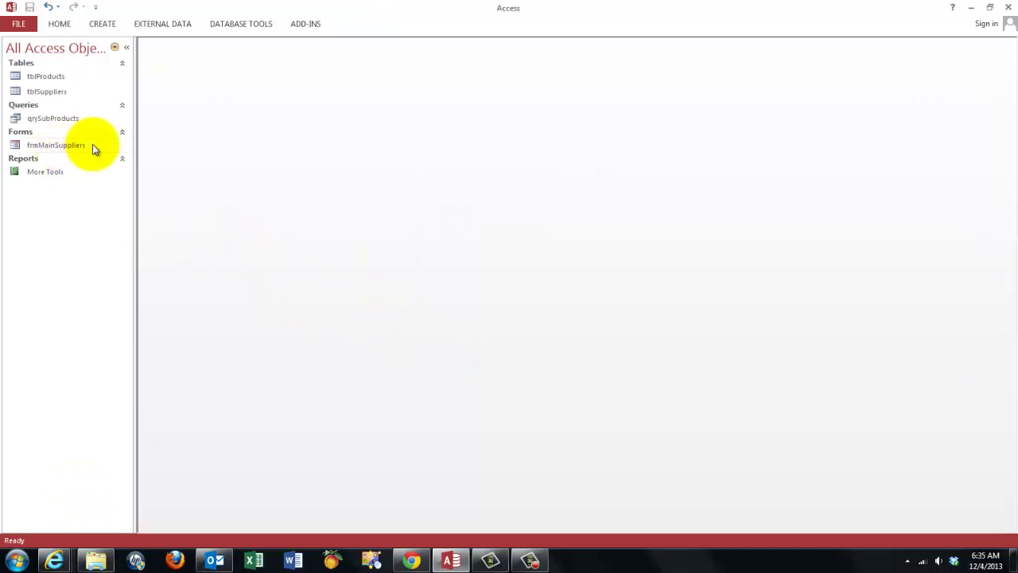
- Use the Form Wizard on all six qrySubProducts fields, Datasheet layout, titled frmSubProducts
click(101, 24)
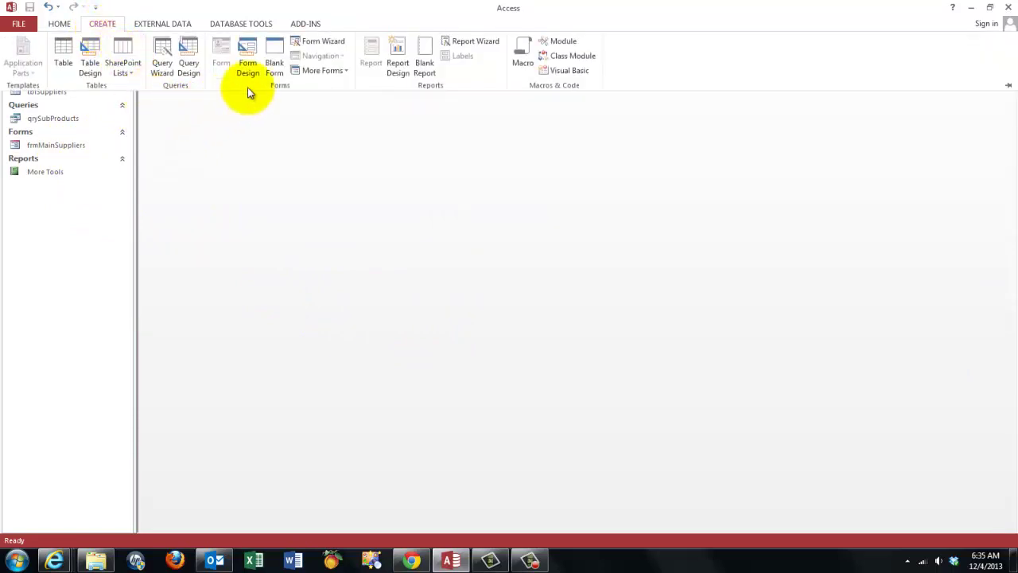
click(326, 41)
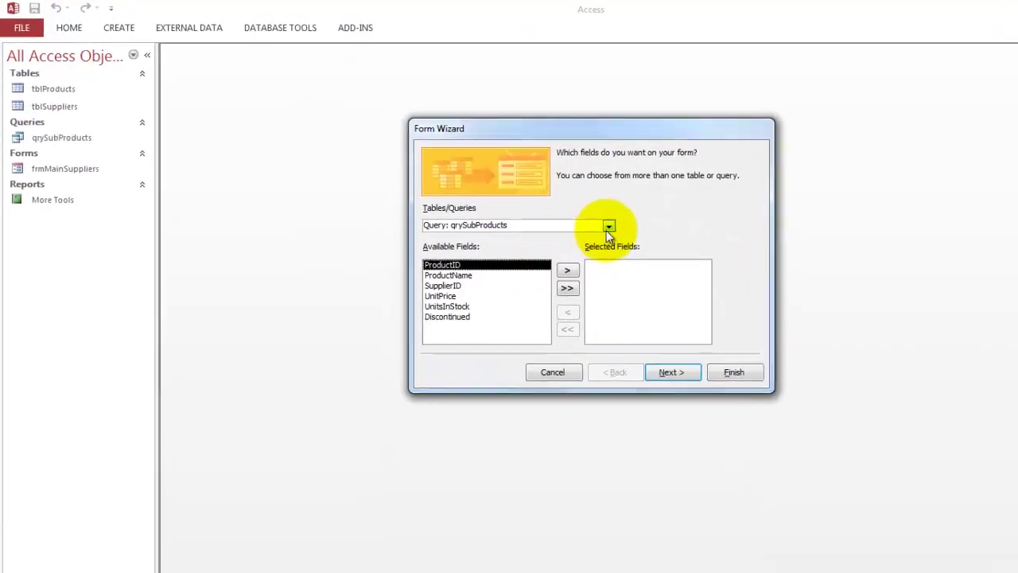
click(617, 230)
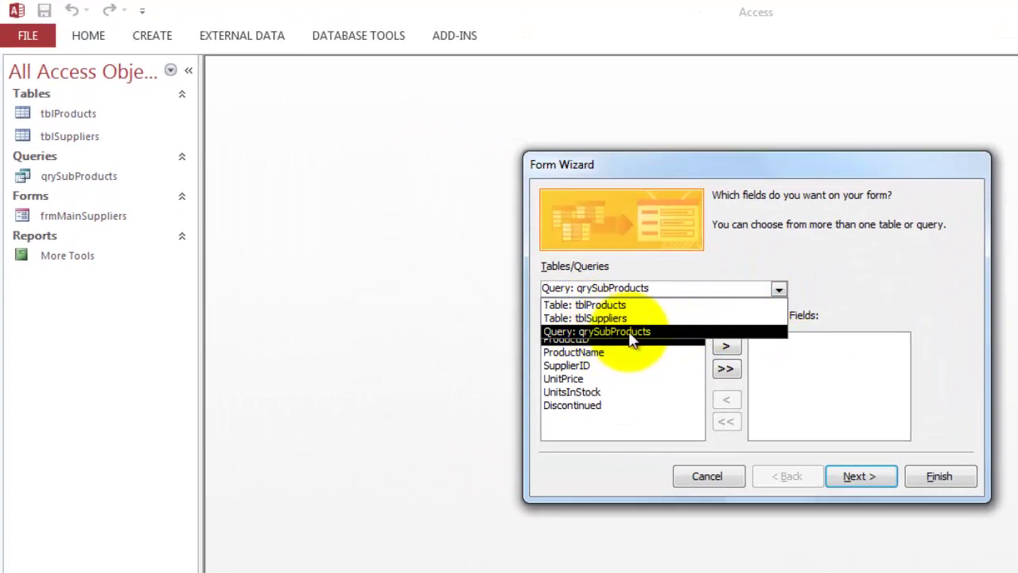
click(571, 333)
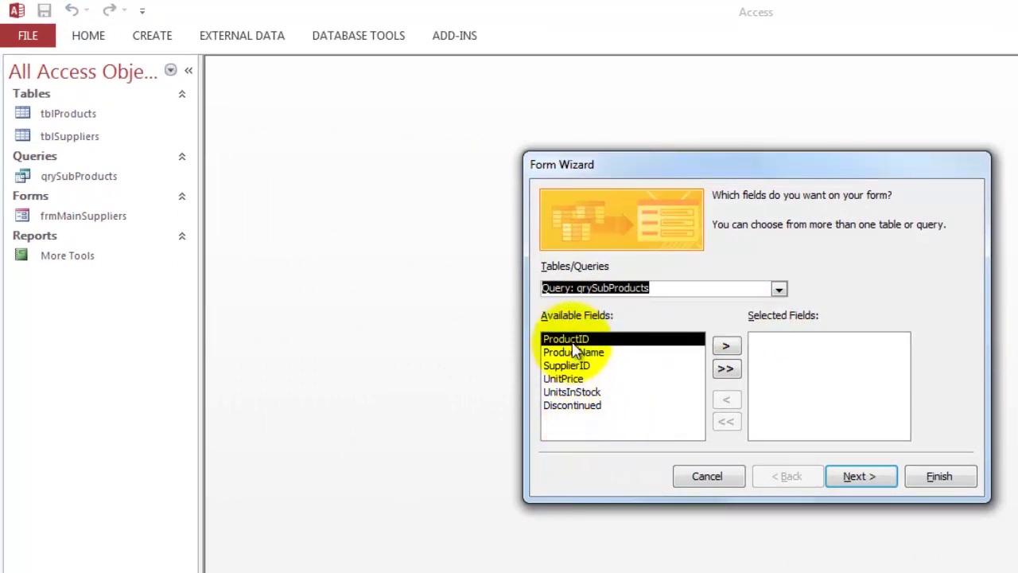
click(728, 370)
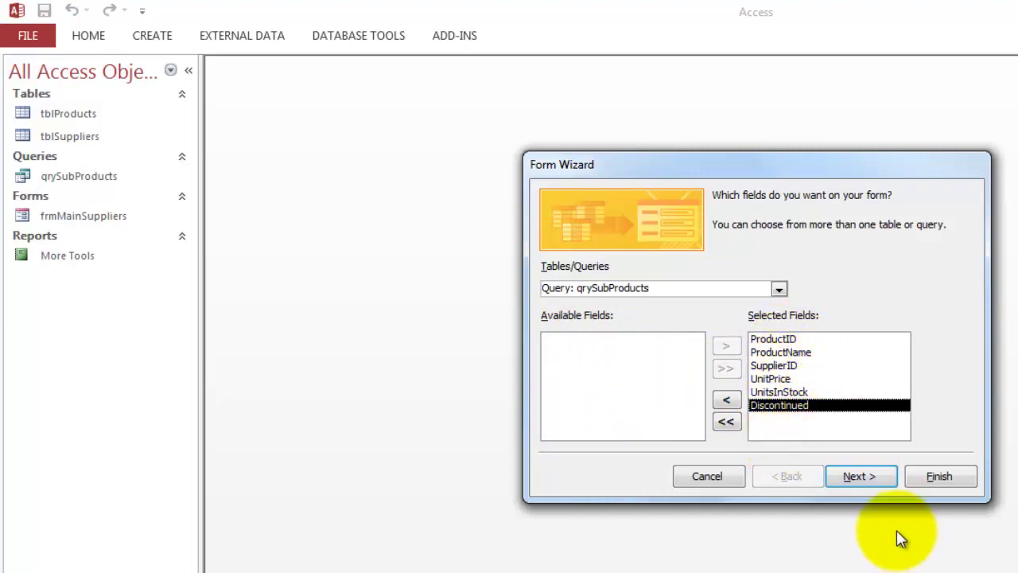
click(861, 477)
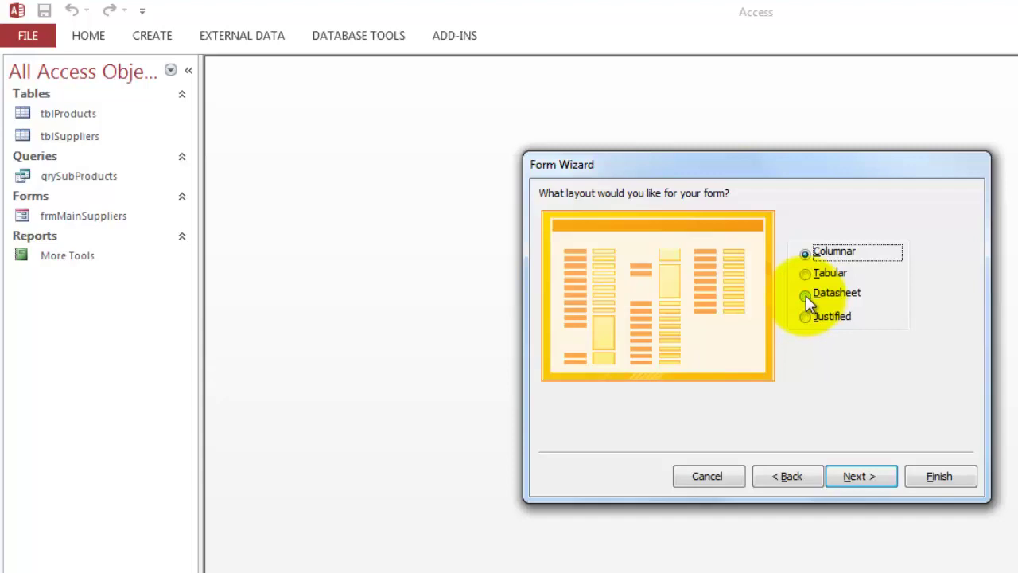
click(806, 296)
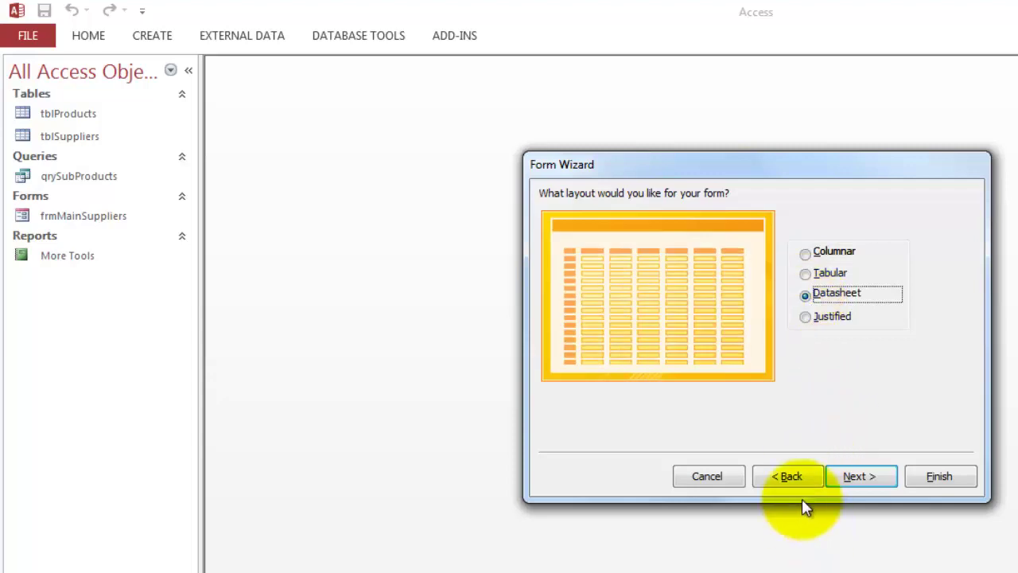
click(872, 475)
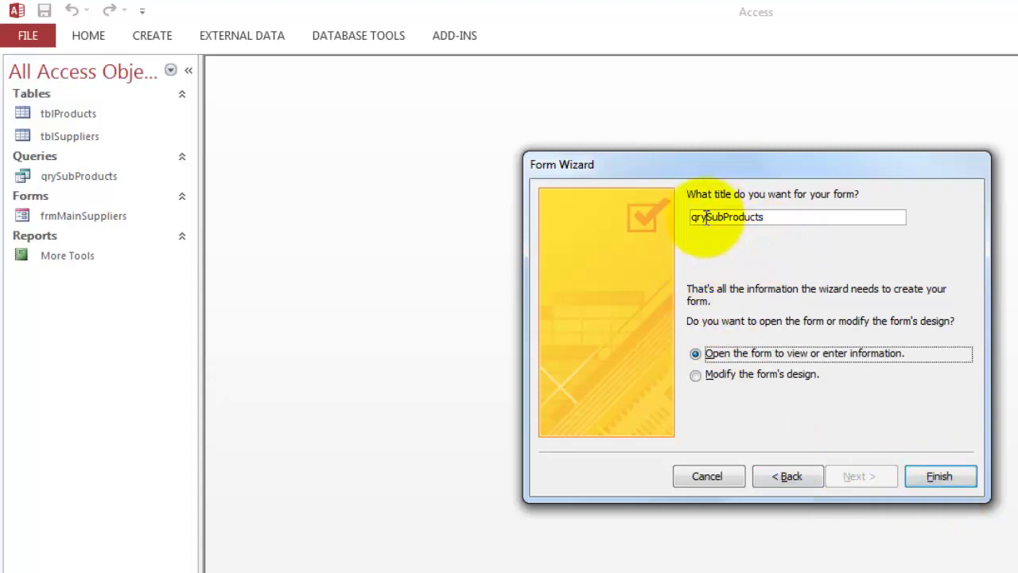
drag(706, 217, 676, 222)
text(frm)
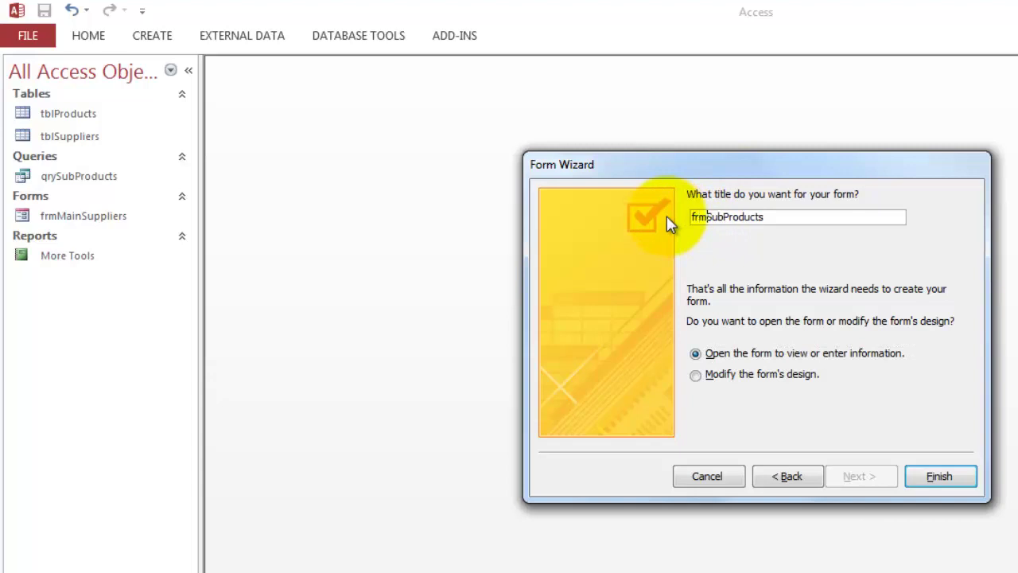
click(938, 477)
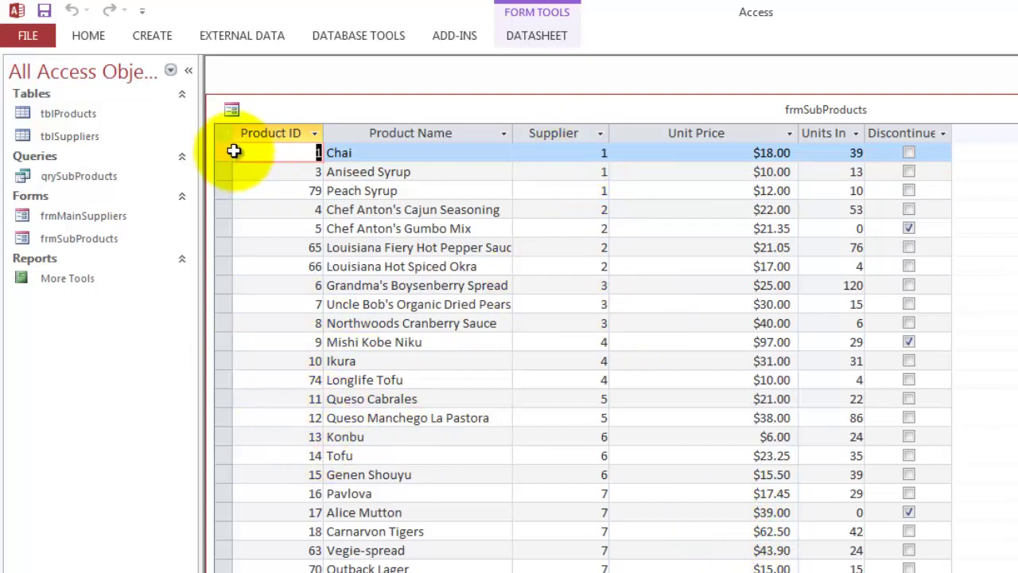
- Select several product rows in the datasheet, then close frmSubProducts
drag(230, 153, 220, 268)
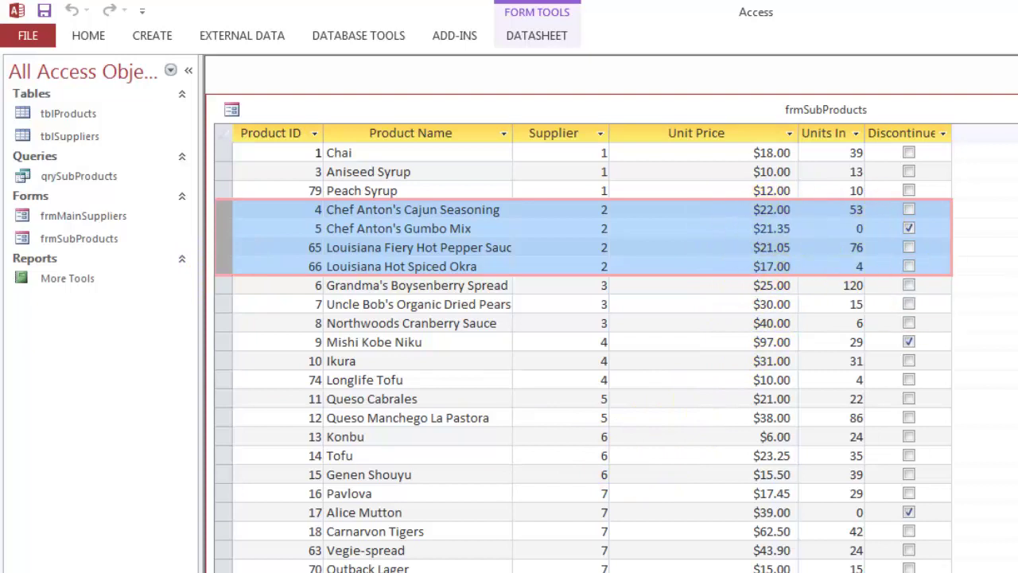
key(ctrl+w)
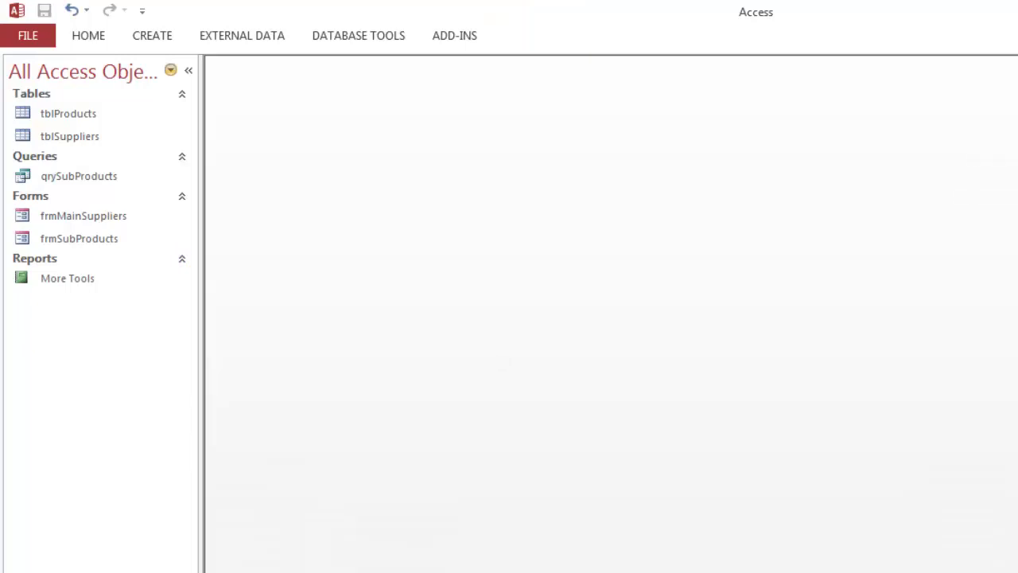
- Open frmMainSuppliers maximized in Design View and make its Detail section much taller and wider
double_click(82, 216)
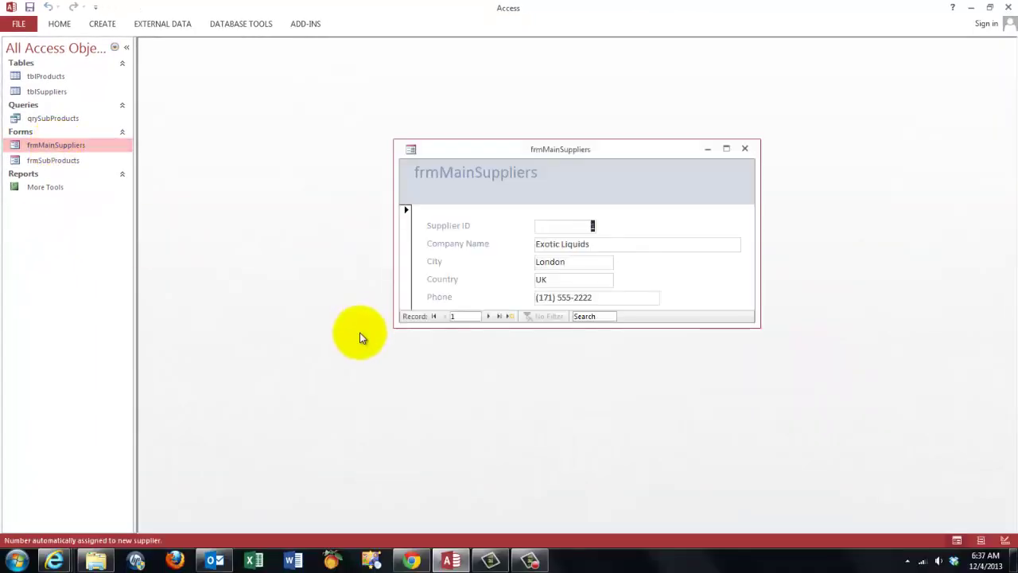
click(726, 150)
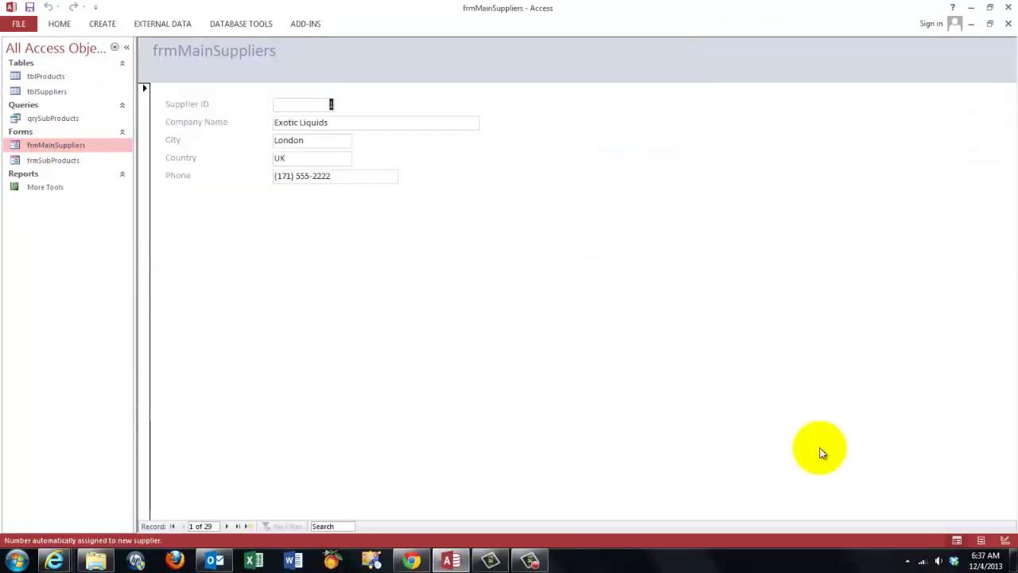
click(1005, 540)
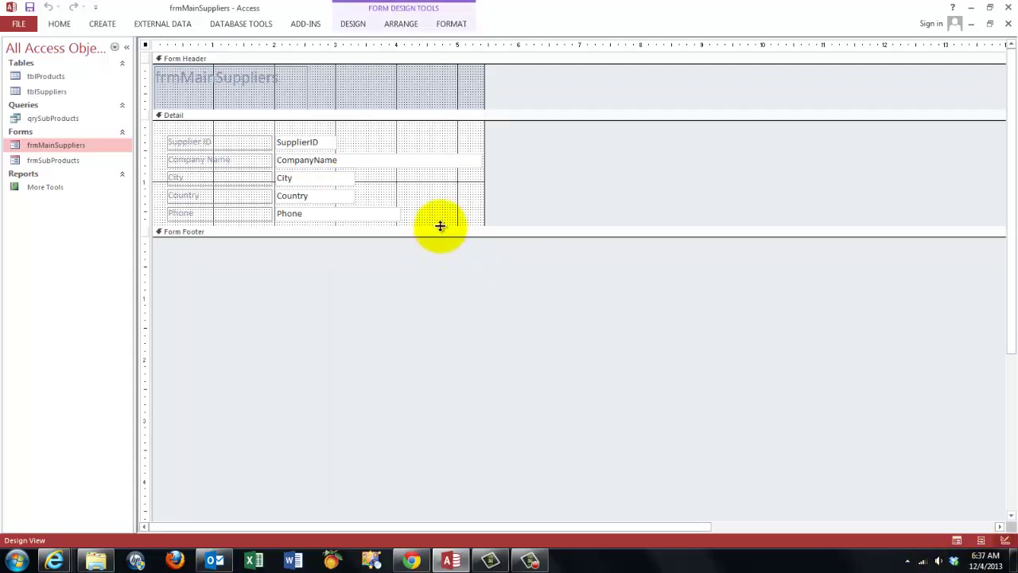
drag(440, 226, 447, 463)
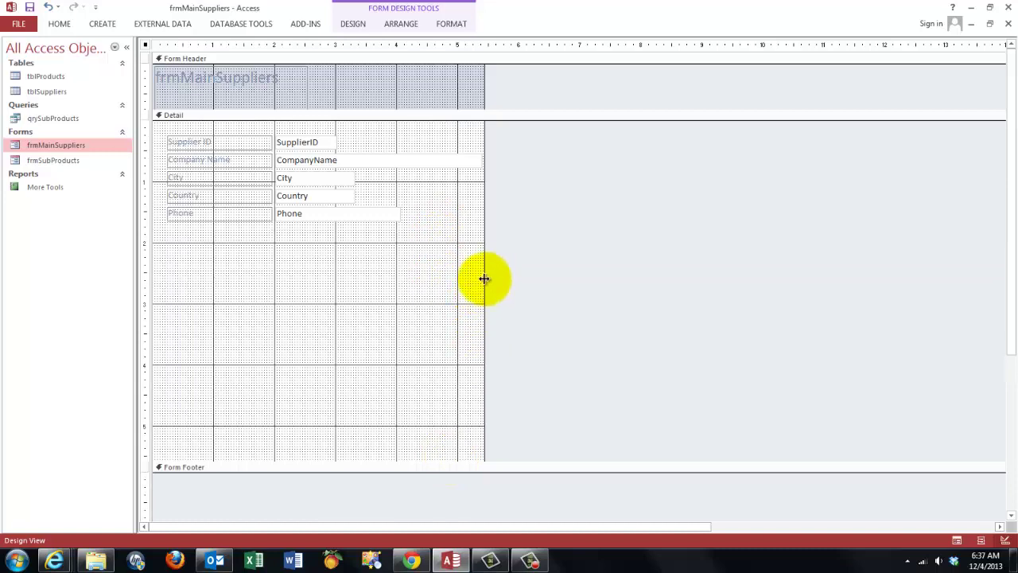
drag(484, 279, 918, 316)
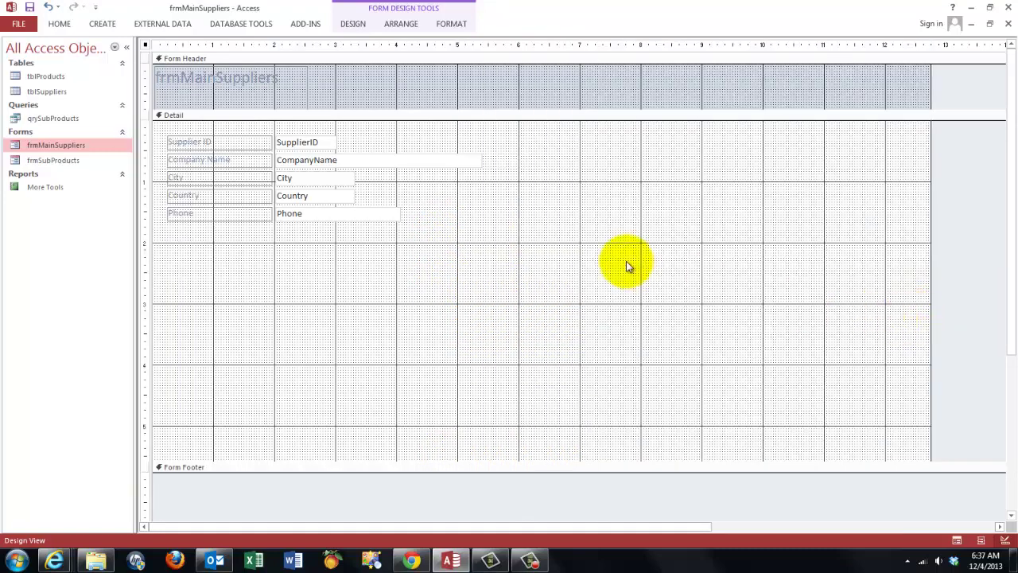
click(353, 25)
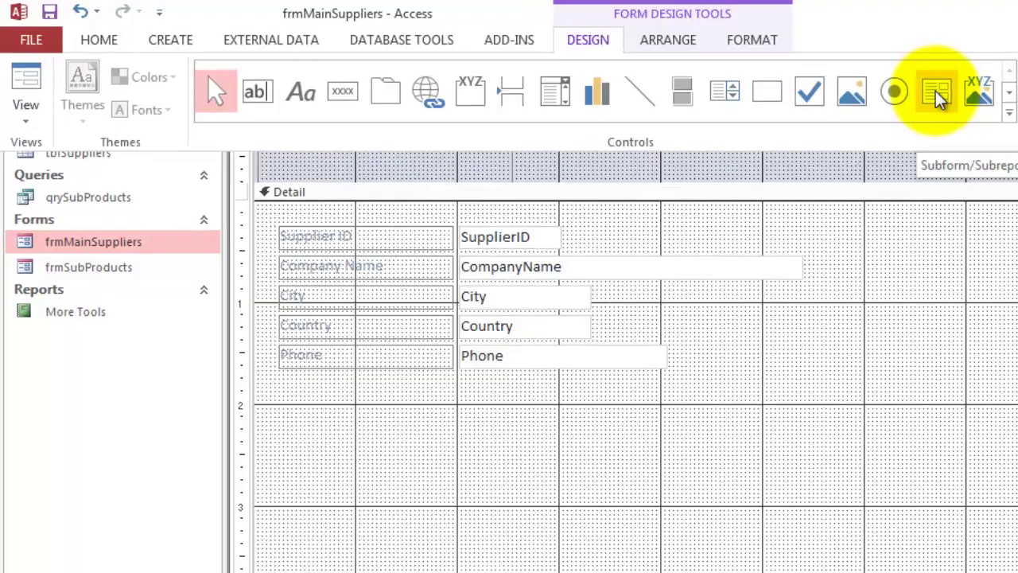
- Draw a subform below the supplier fields using the existing frmSubProducts form
click(939, 95)
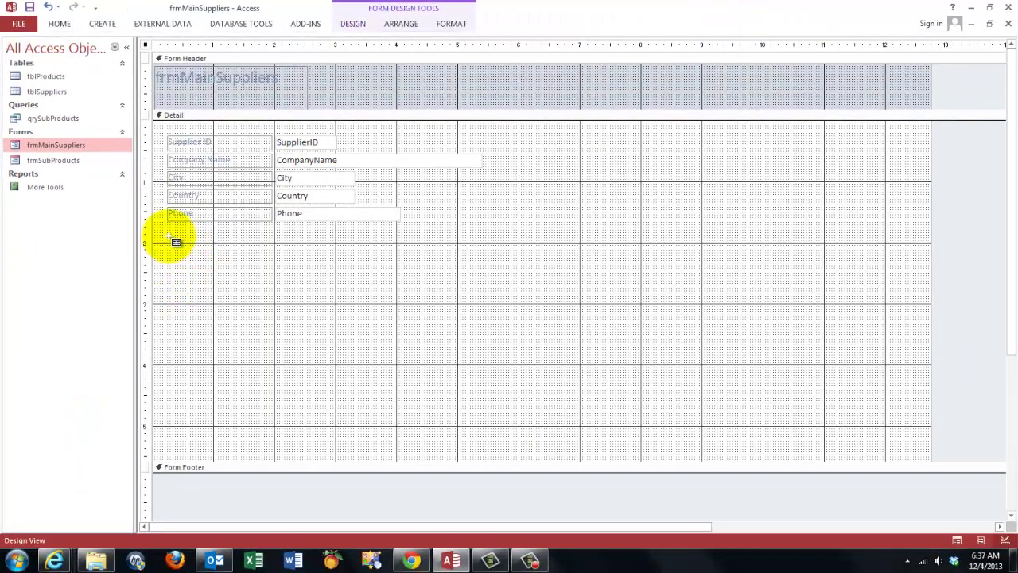
drag(170, 237, 892, 433)
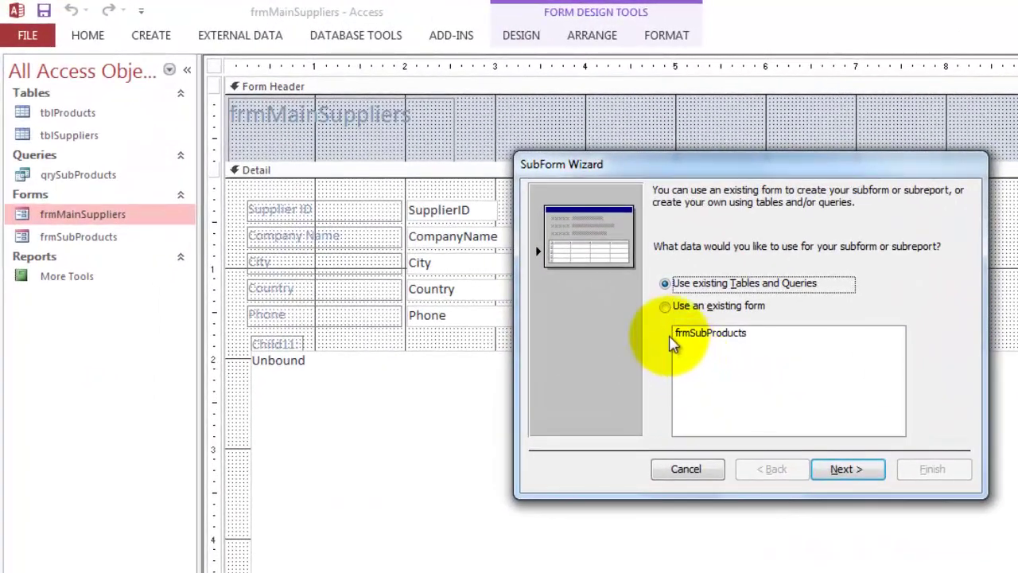
click(665, 307)
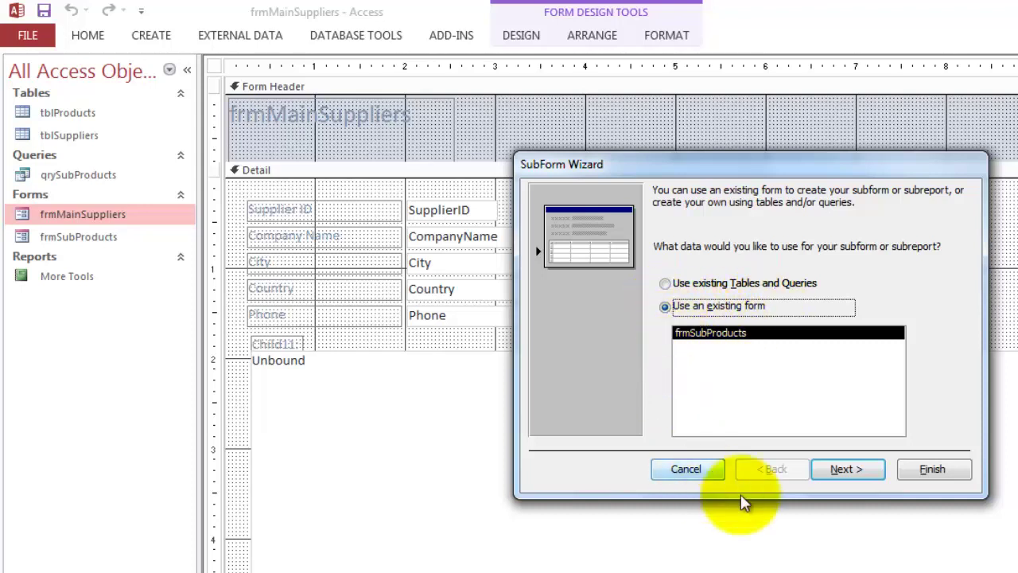
click(846, 469)
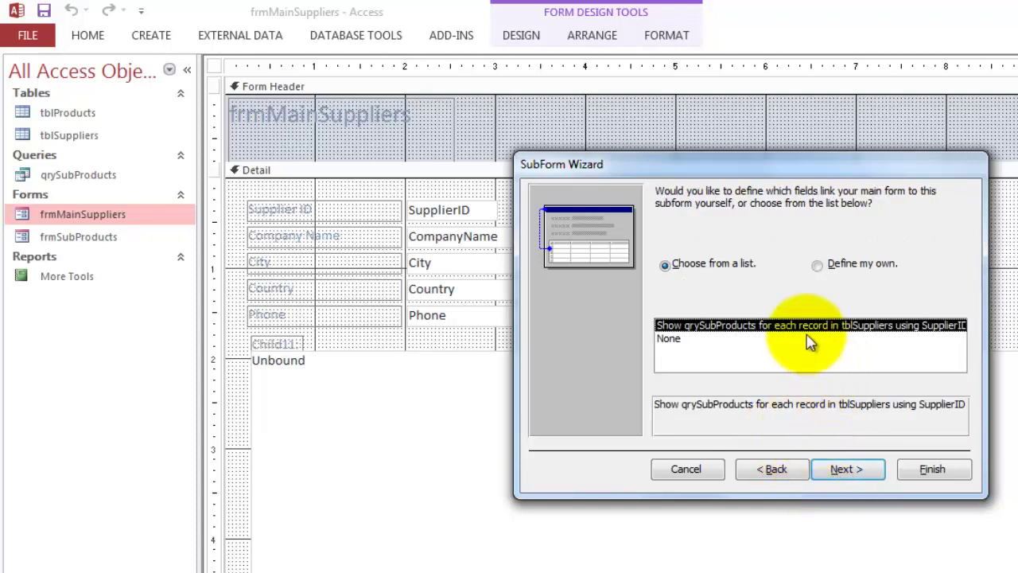
- Link the subform to the main form on SupplierID and finish with the name frmSubProducts
click(818, 266)
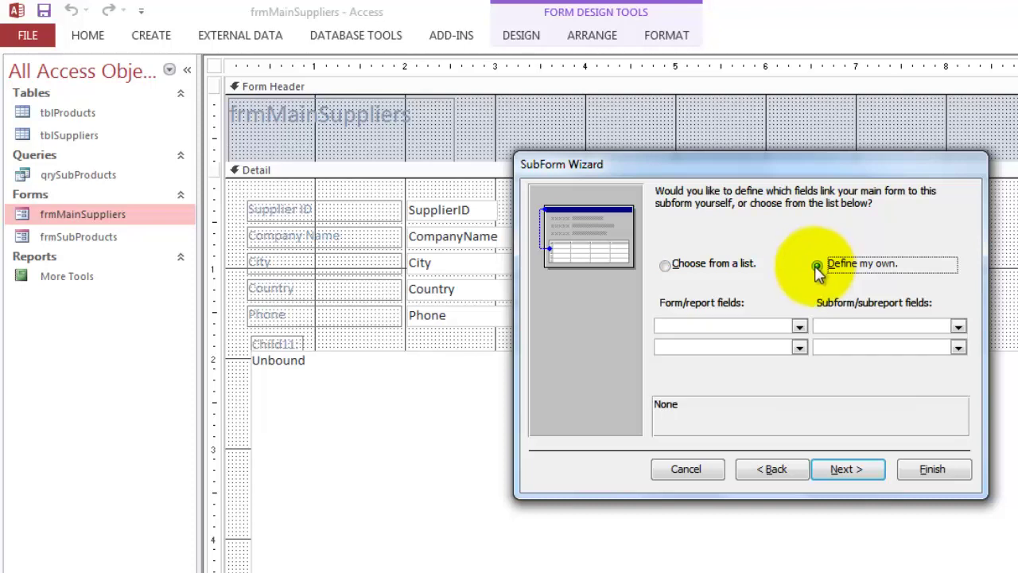
click(799, 327)
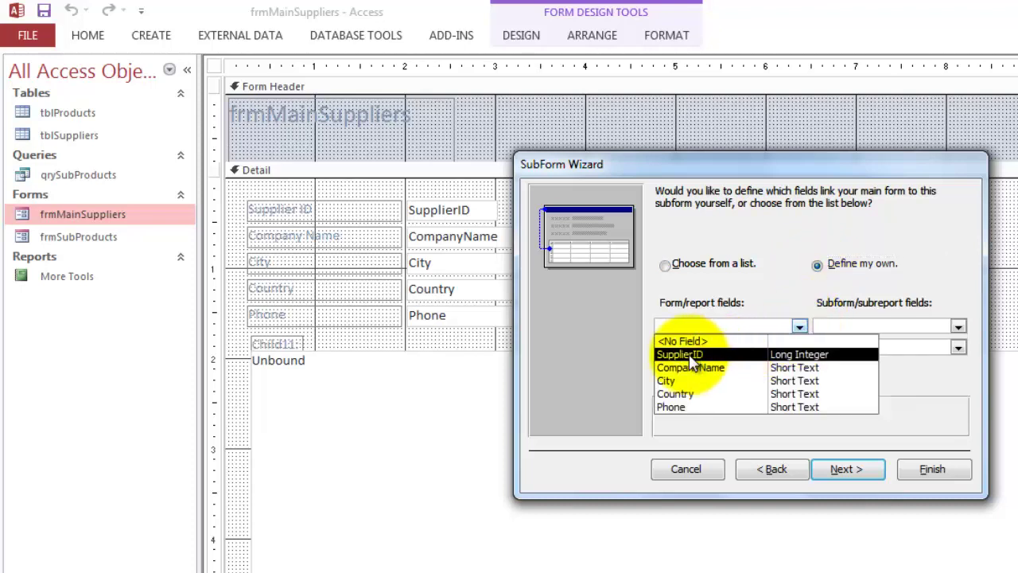
click(691, 359)
click(959, 326)
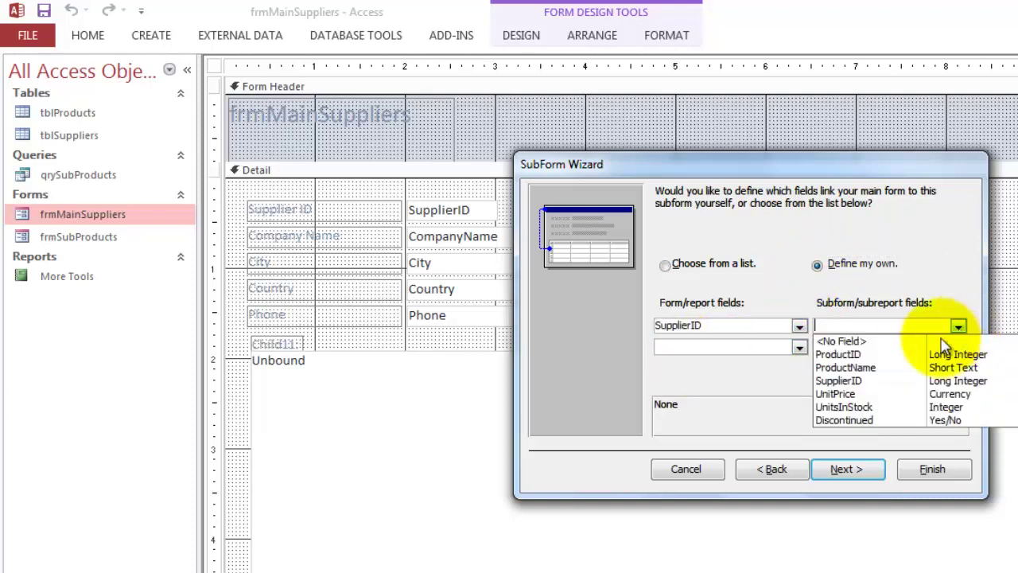
click(863, 383)
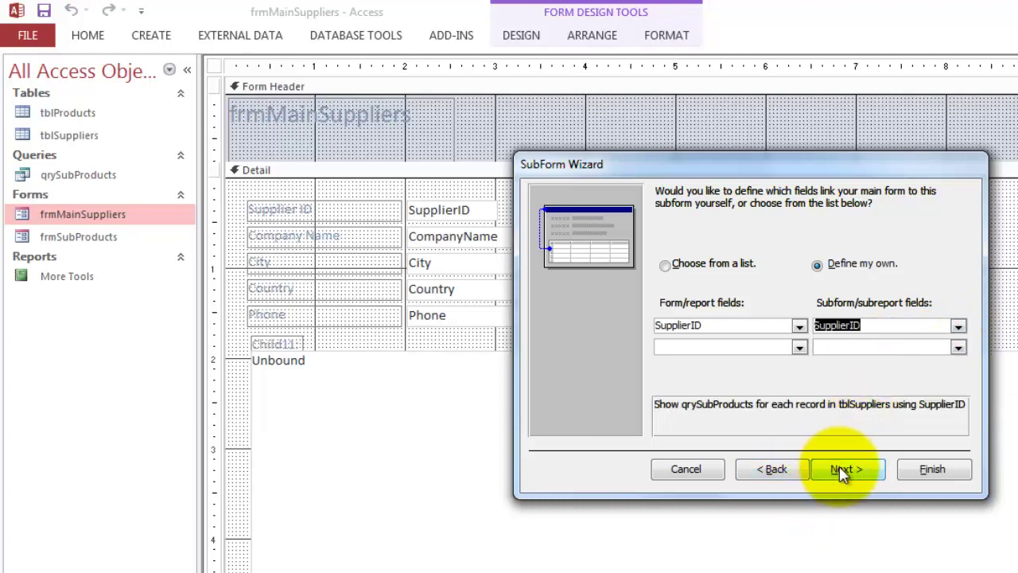
click(844, 470)
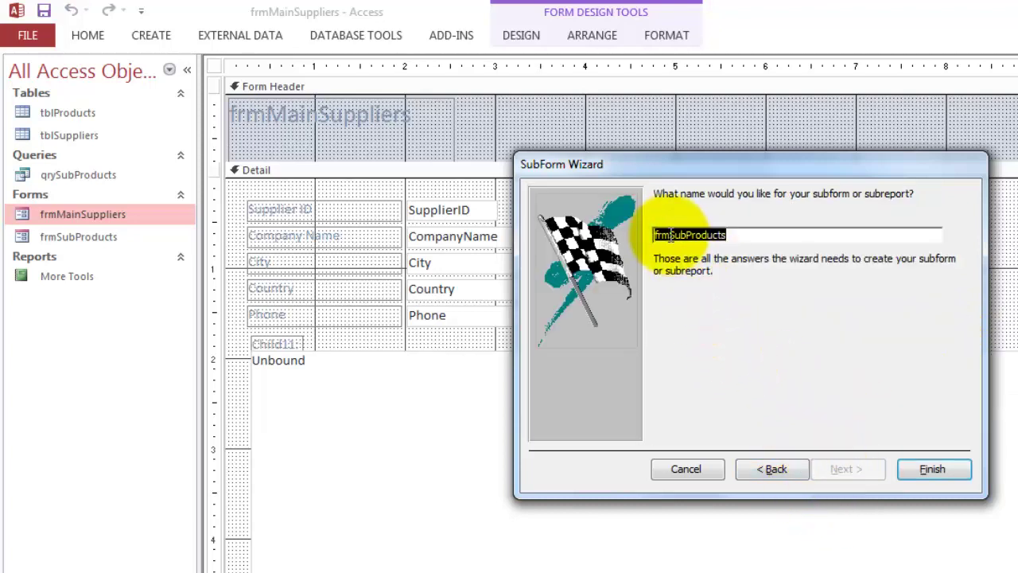
click(923, 466)
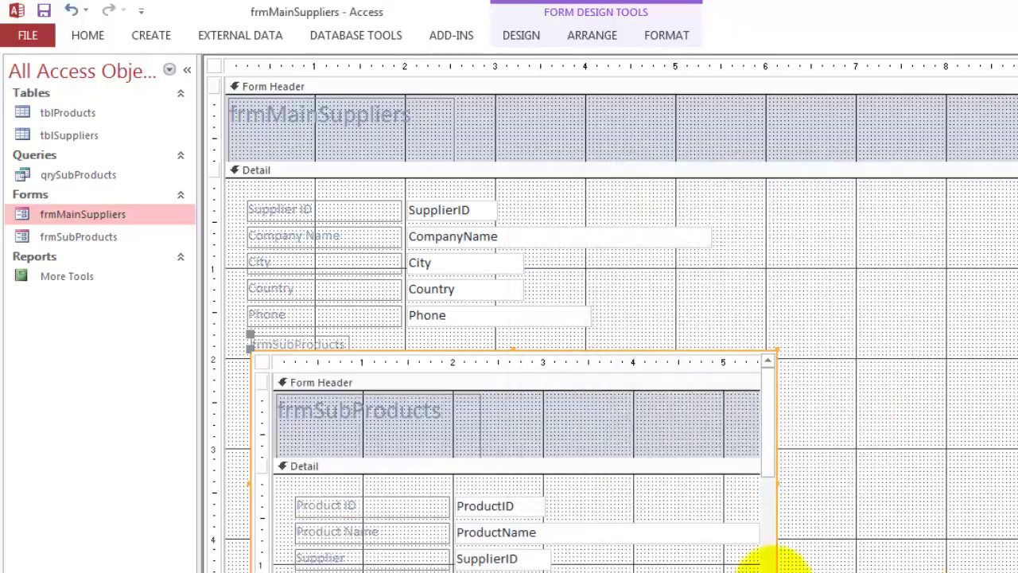
- Widen the subform to the form's right edge, delete its frmSubProducts label, and collapse its header
drag(778, 484, 1017, 498)
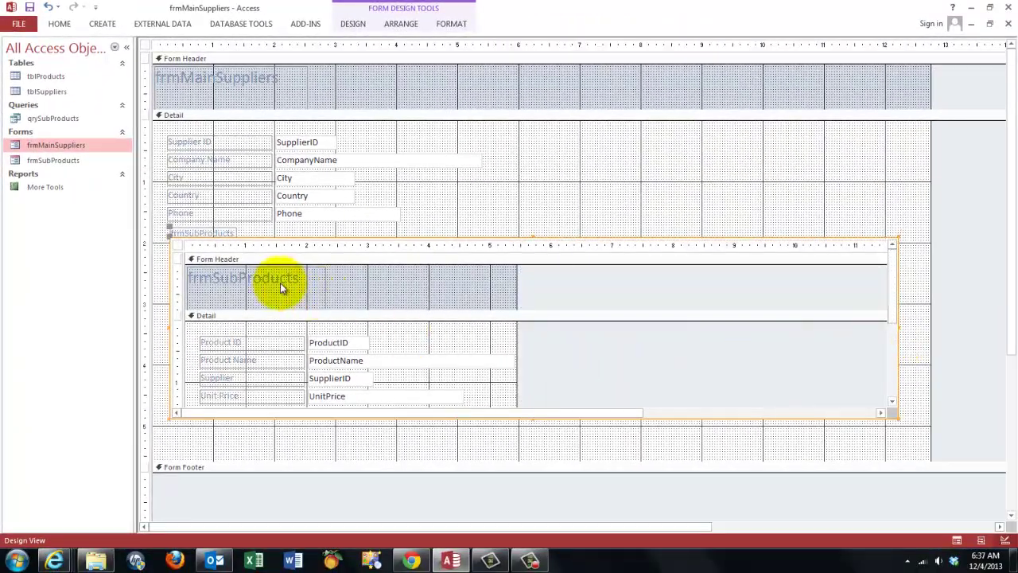
click(306, 274)
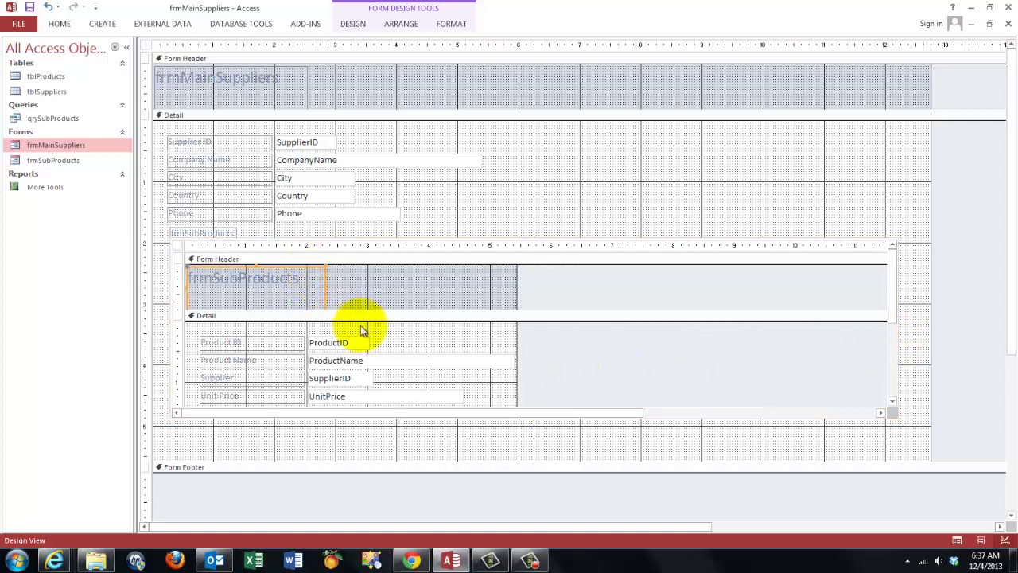
key(Delete)
click(325, 268)
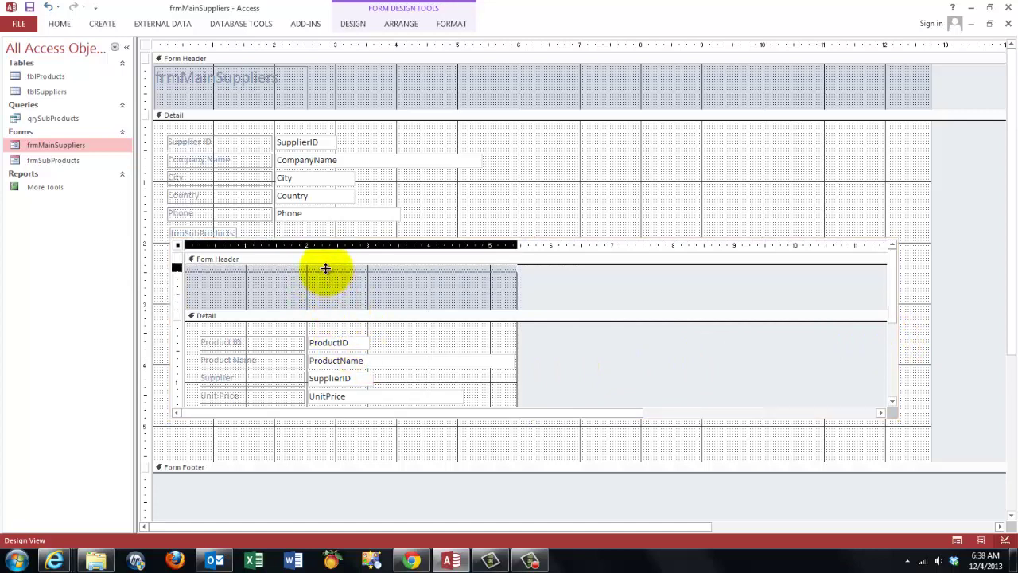
drag(323, 262, 323, 265)
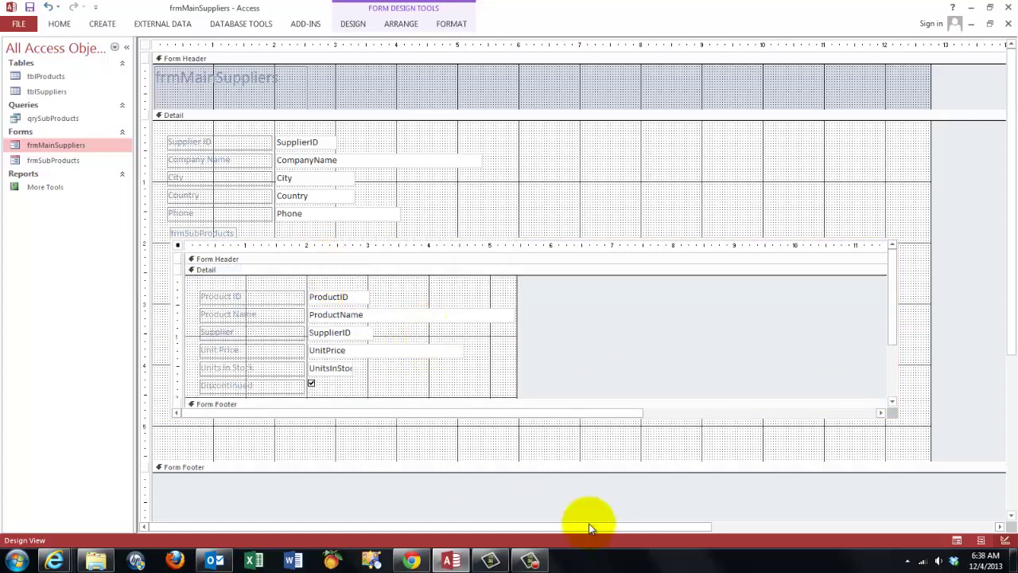
- Preview frmMainSuppliers in Form View, step two suppliers ahead, then return to Exotic Liquids
click(957, 541)
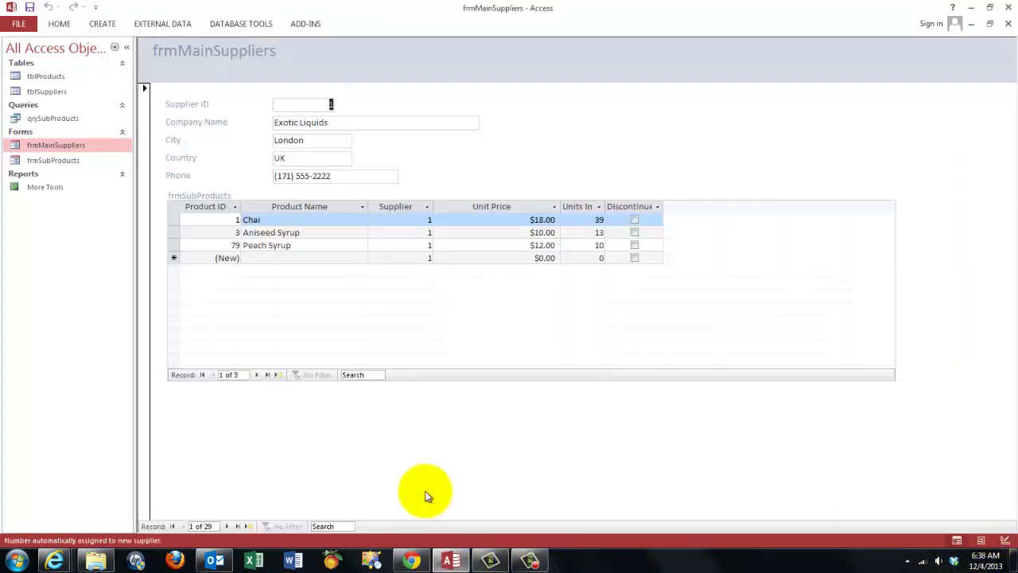
click(228, 527)
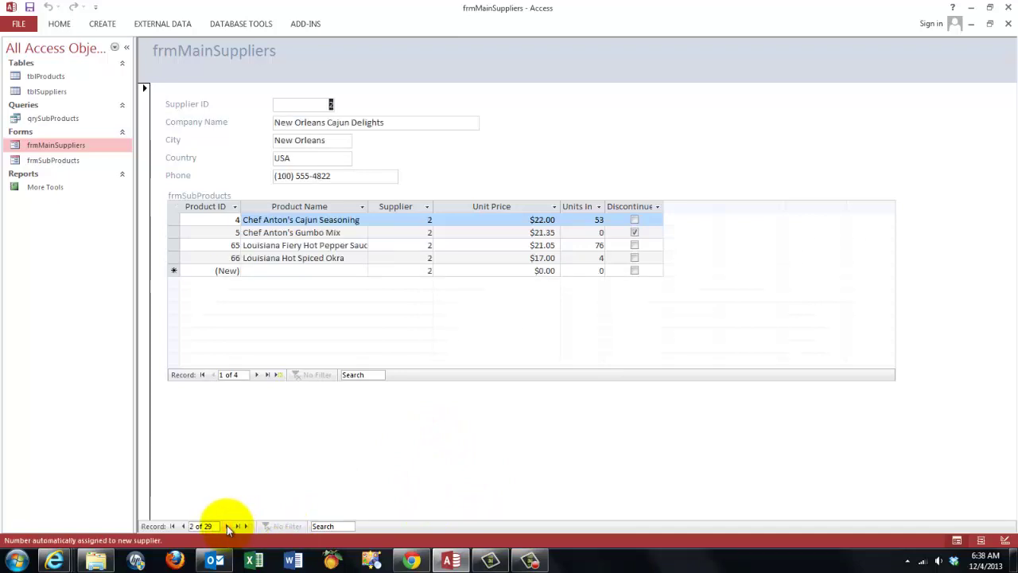
click(228, 526)
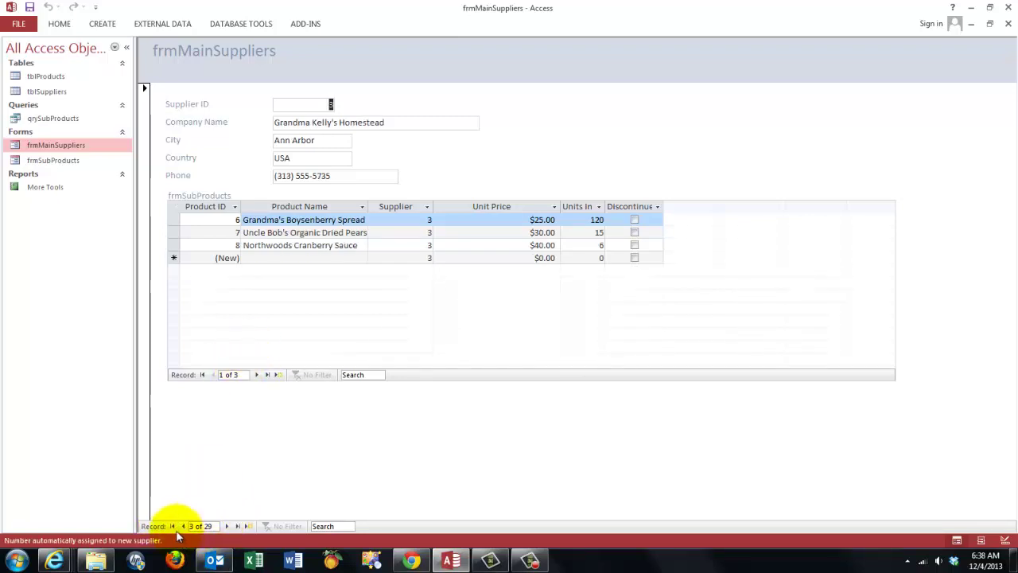
click(173, 526)
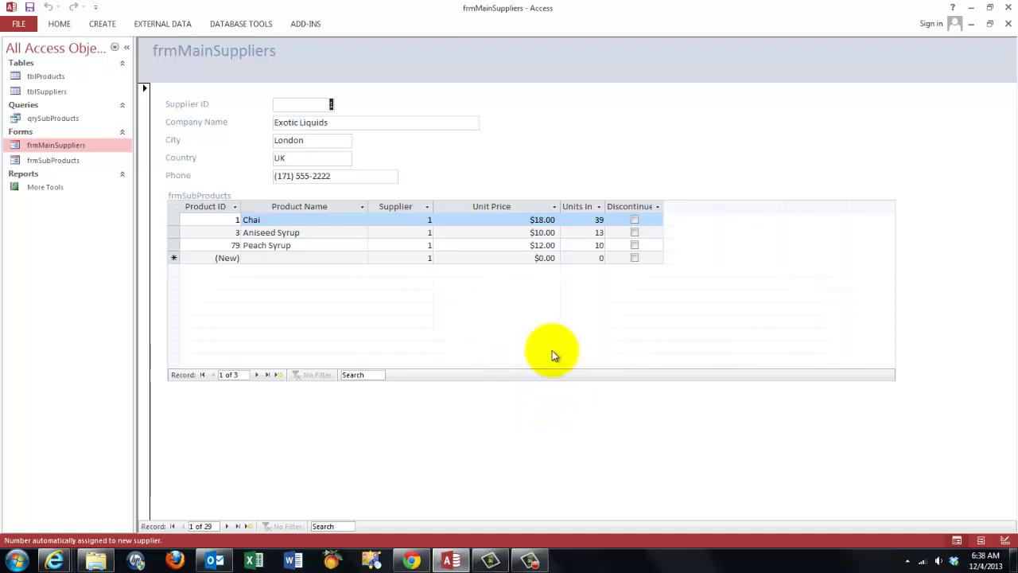
- Back in Design View, enlarge the subform footer and add an unbound text box there
click(1005, 540)
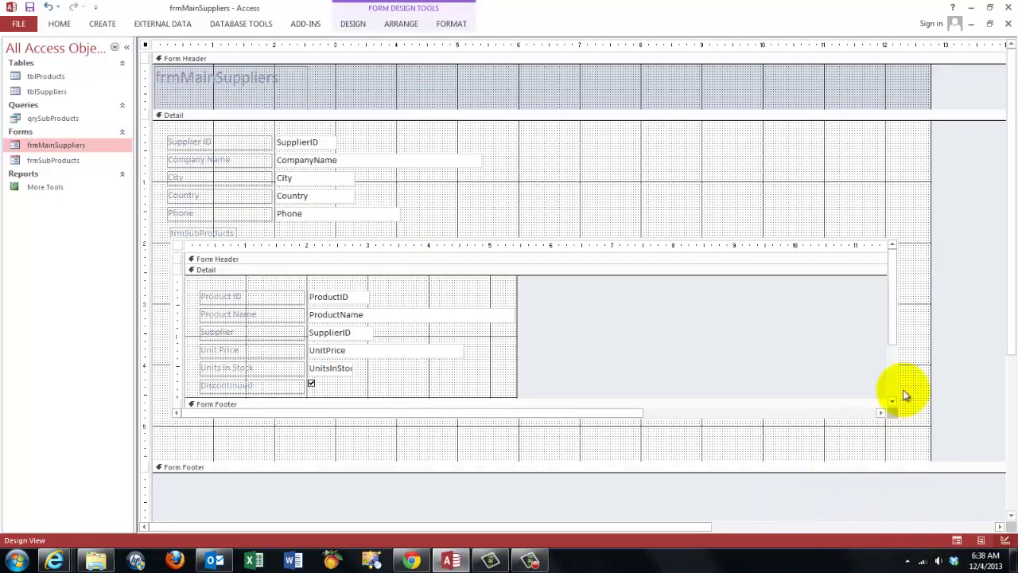
drag(894, 336, 903, 389)
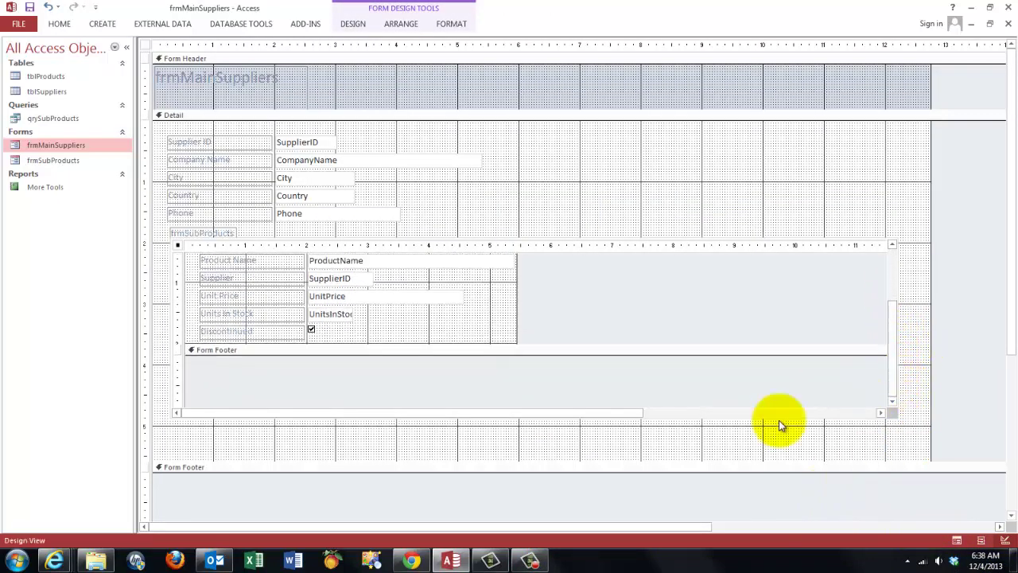
click(425, 360)
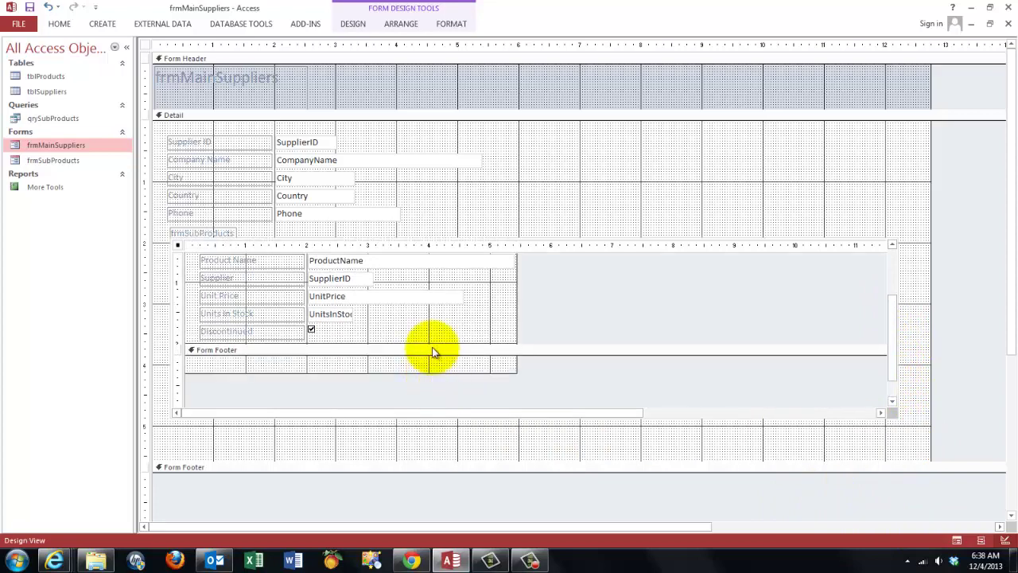
click(354, 24)
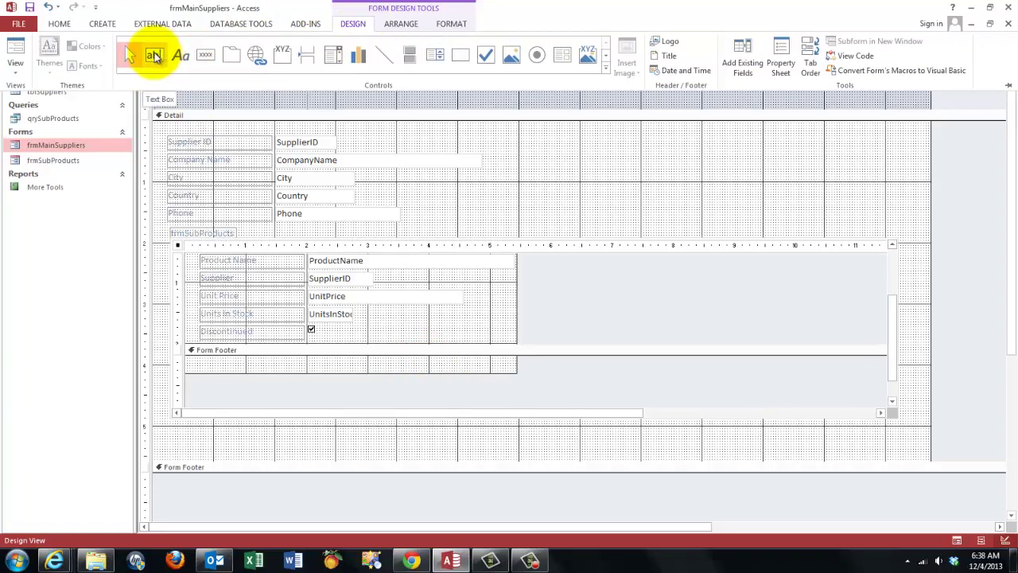
click(154, 56)
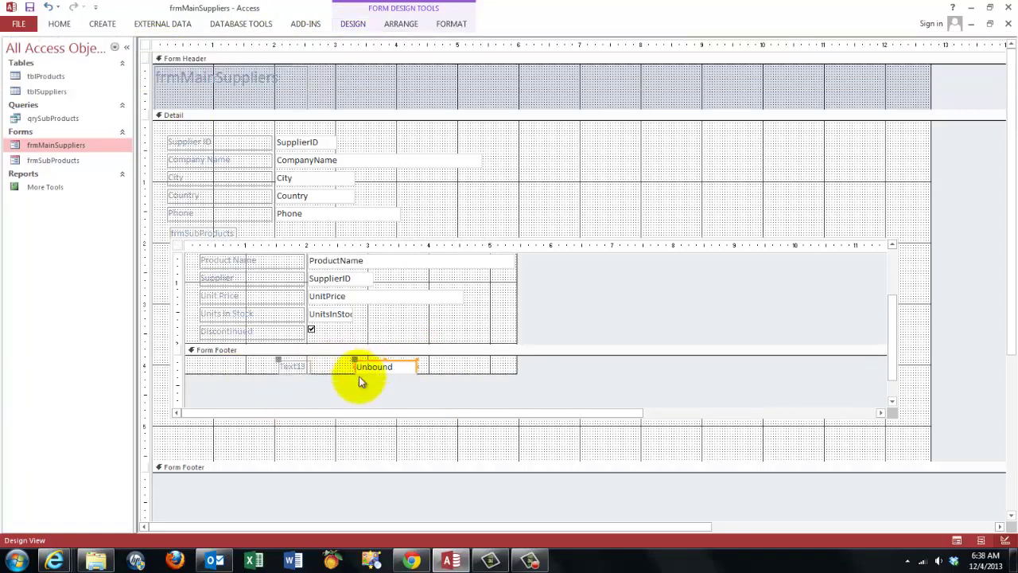
- Open the new text box's Control Source property in the Zoom editor
right_click(397, 365)
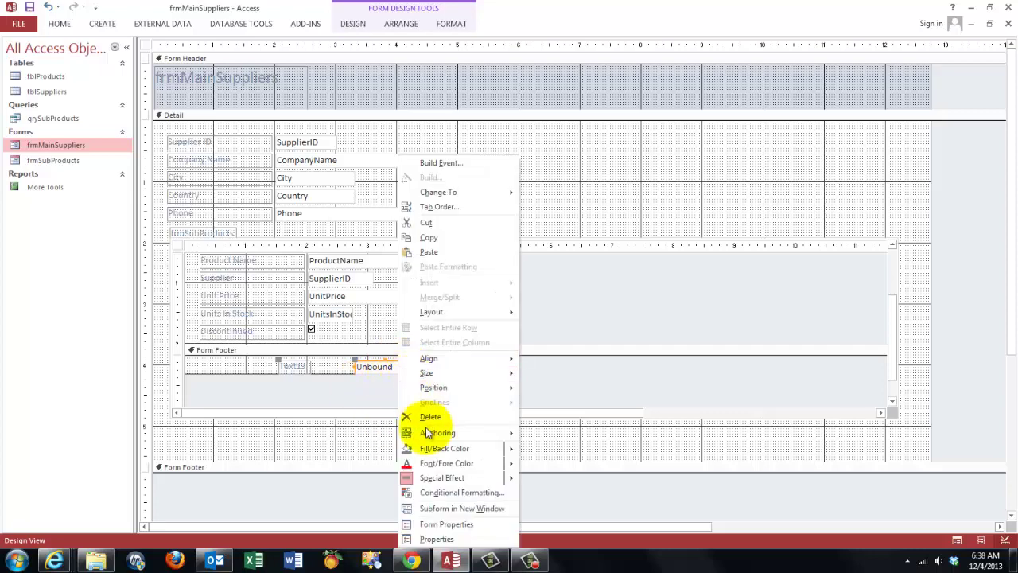
click(446, 536)
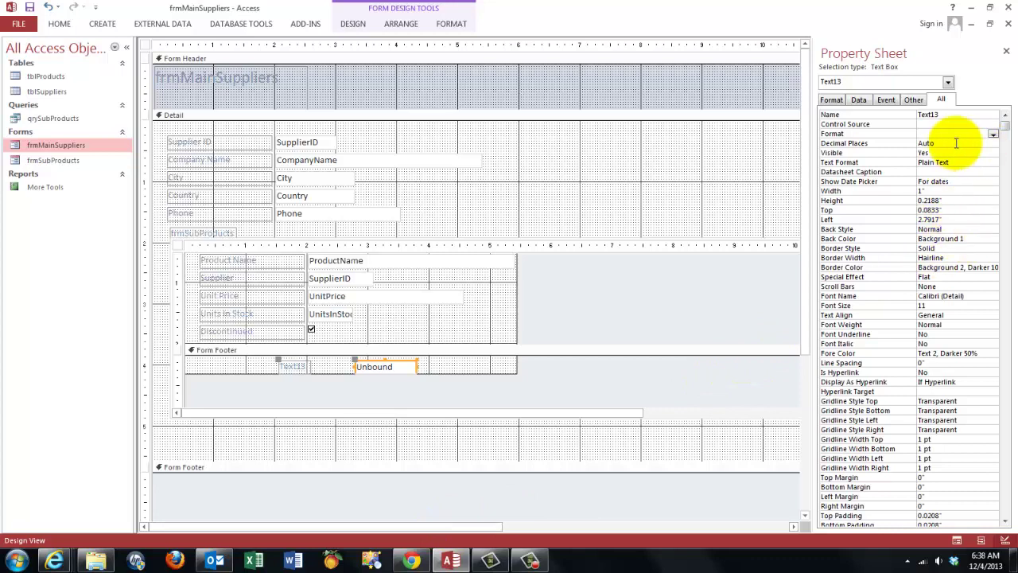
click(923, 123)
right_click(930, 123)
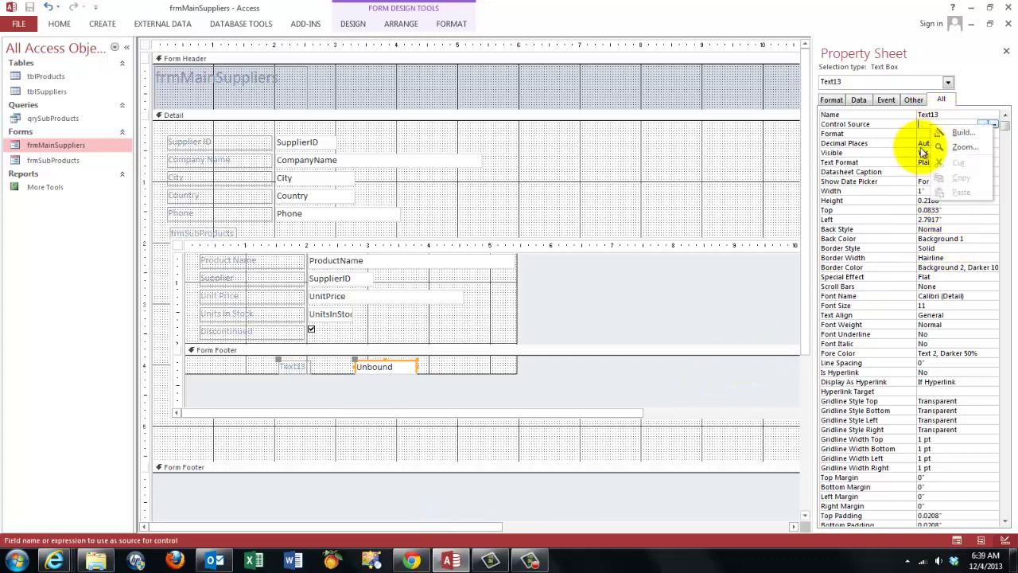
click(960, 149)
- Set the Zoom editor's font to Bold, size 16, ready for the expression
click(640, 277)
click(496, 277)
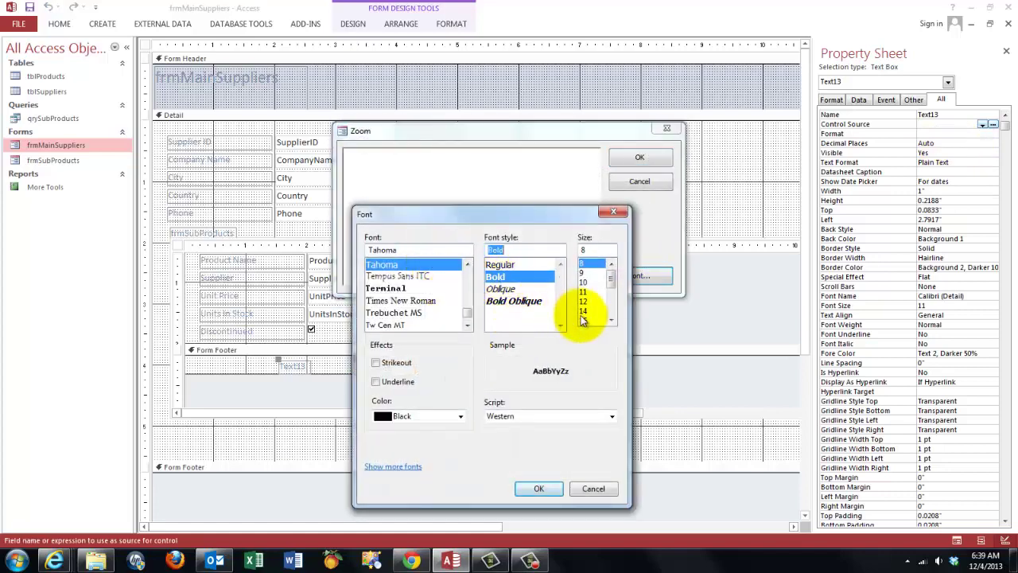
click(585, 319)
click(537, 490)
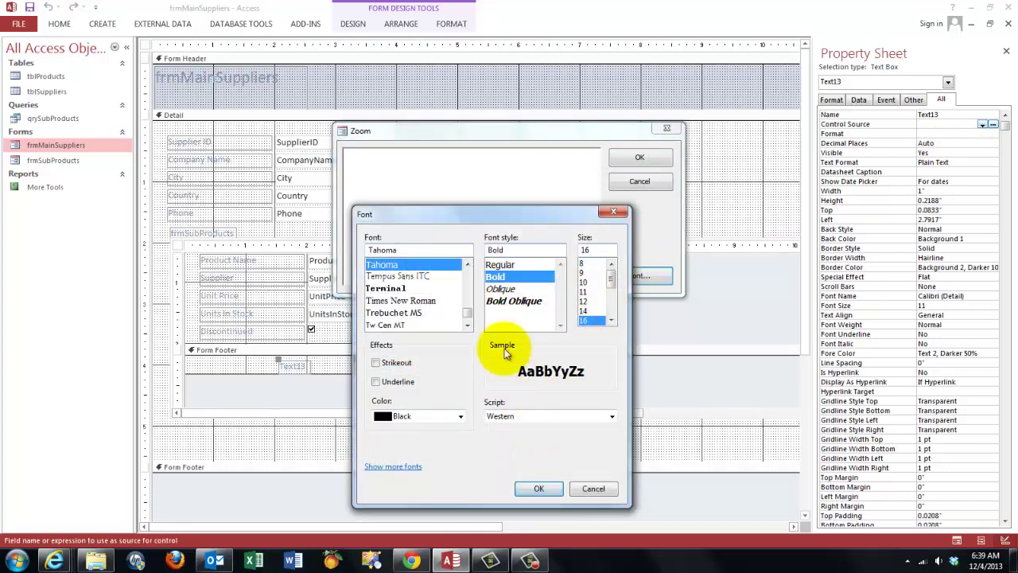
click(549, 490)
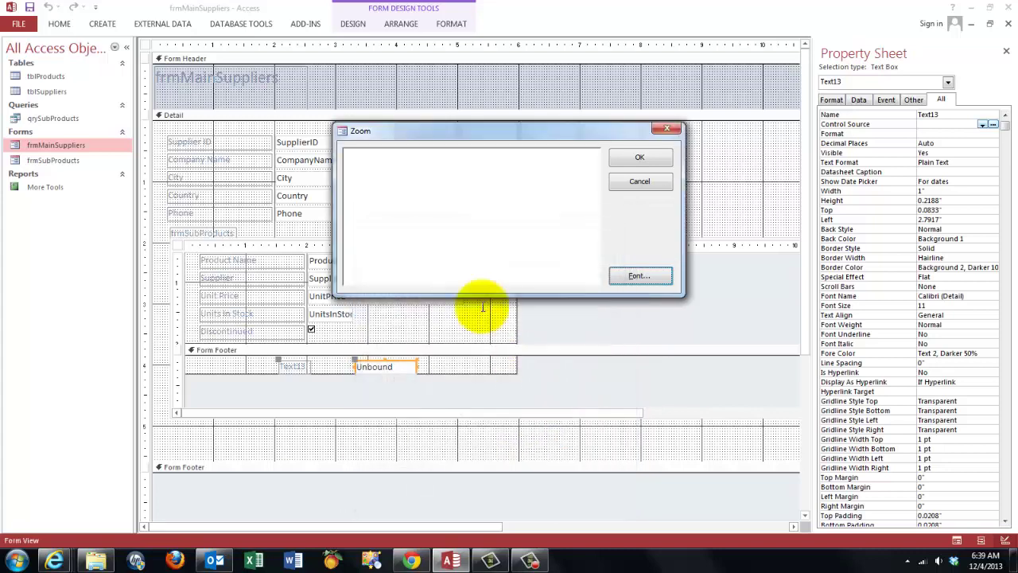
click(377, 153)
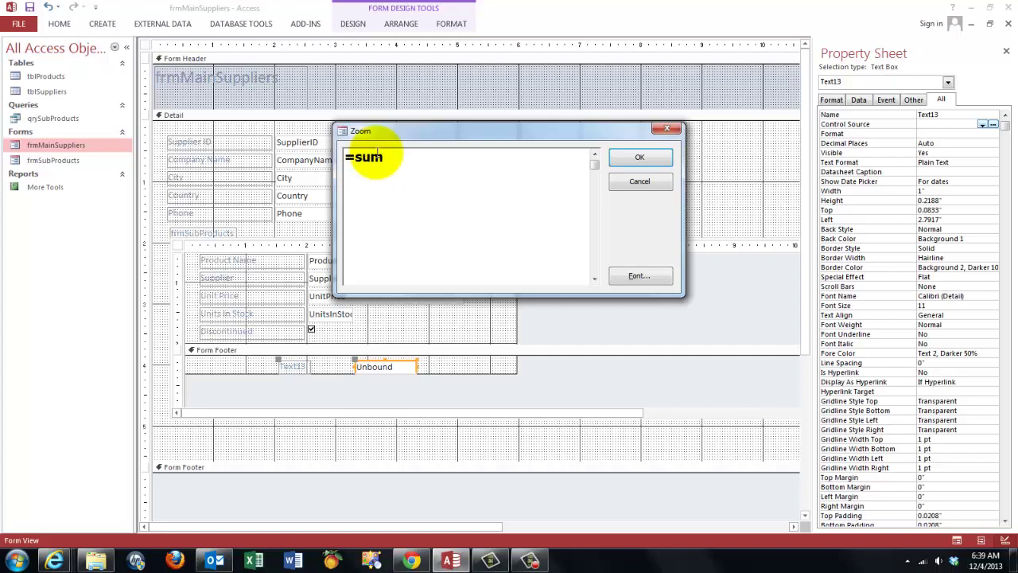
drag(481, 133, 574, 153)
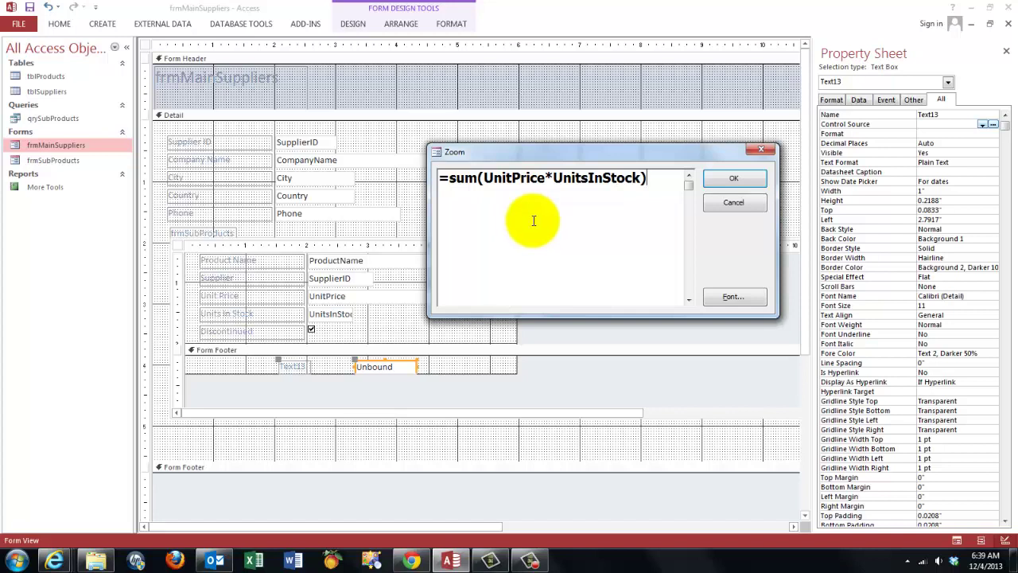
- Apply =Sum([UnitPrice]*[UnitsInStock]), format it as Currency, and rename Text13 to txtTotal
click(731, 182)
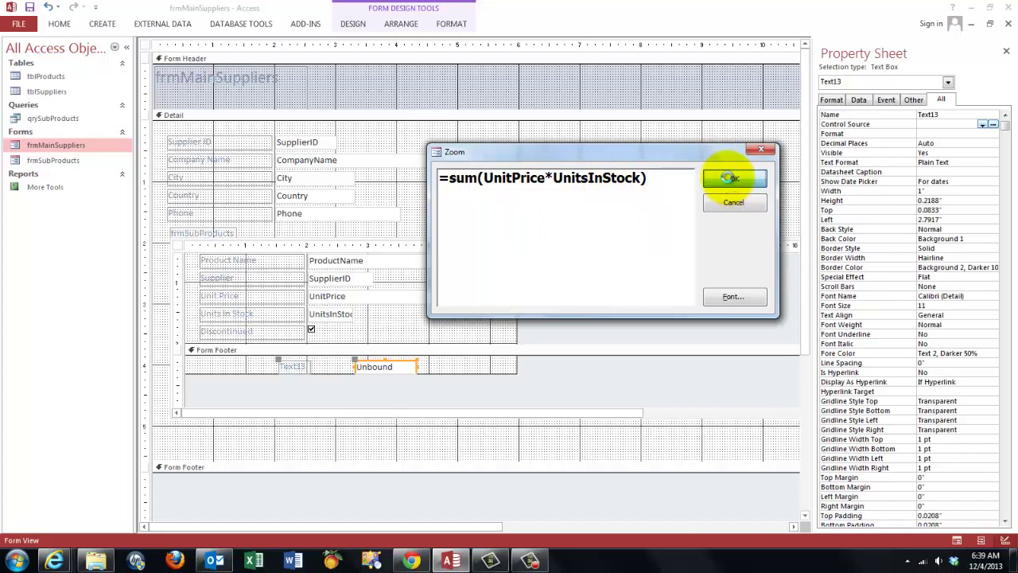
click(936, 134)
text(cy)
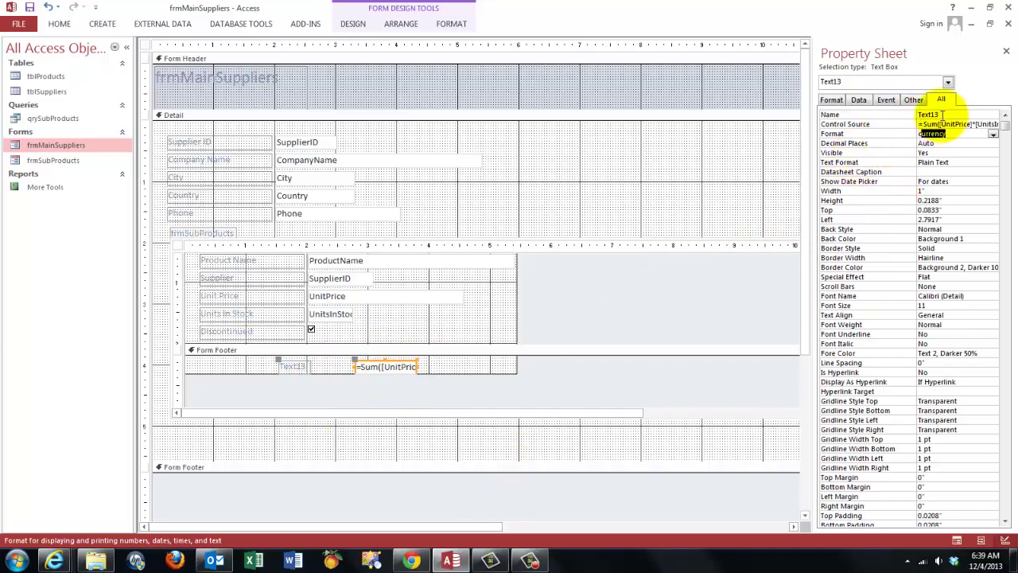
drag(942, 115, 920, 113)
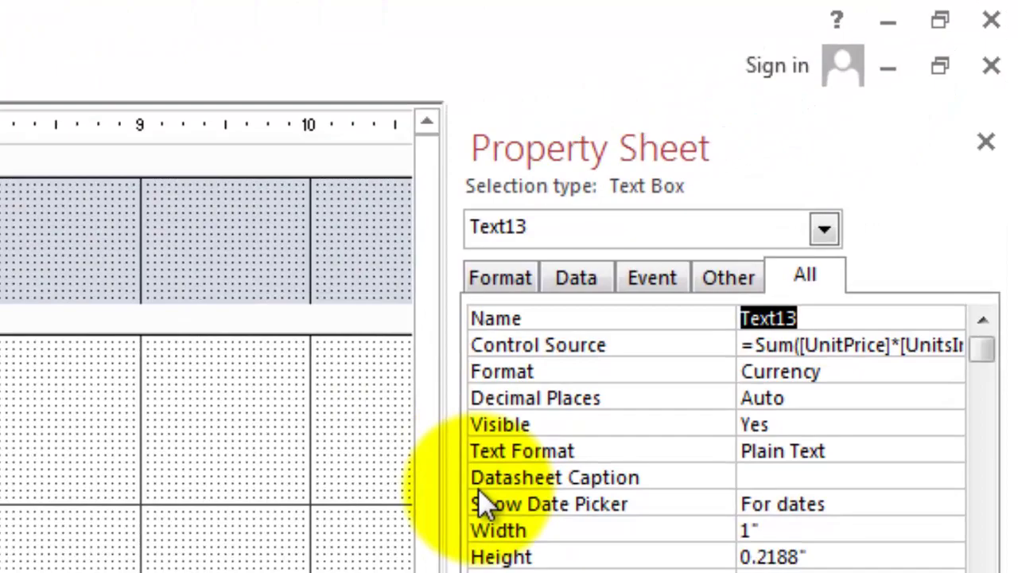
text(txtTotal)
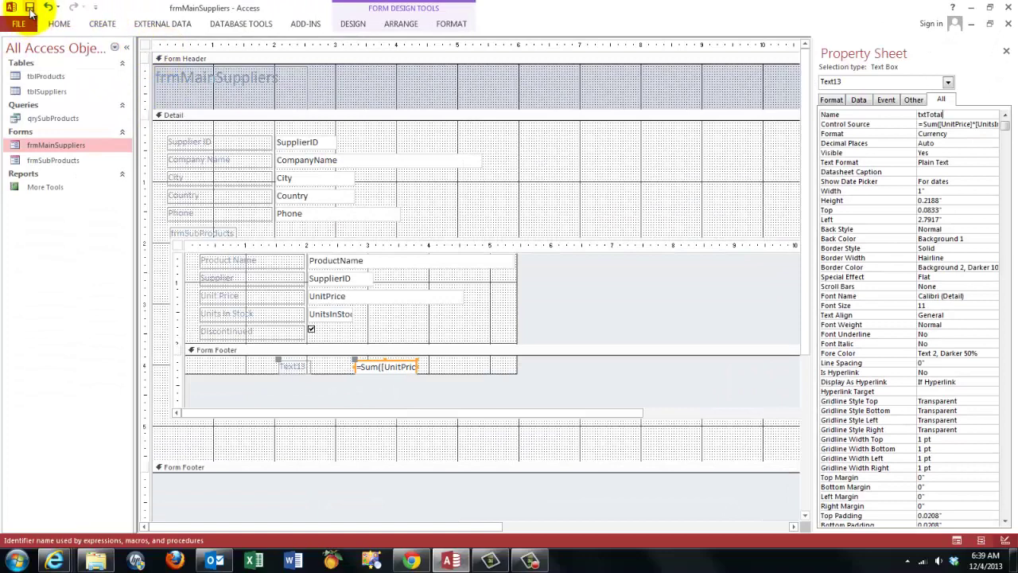
click(946, 162)
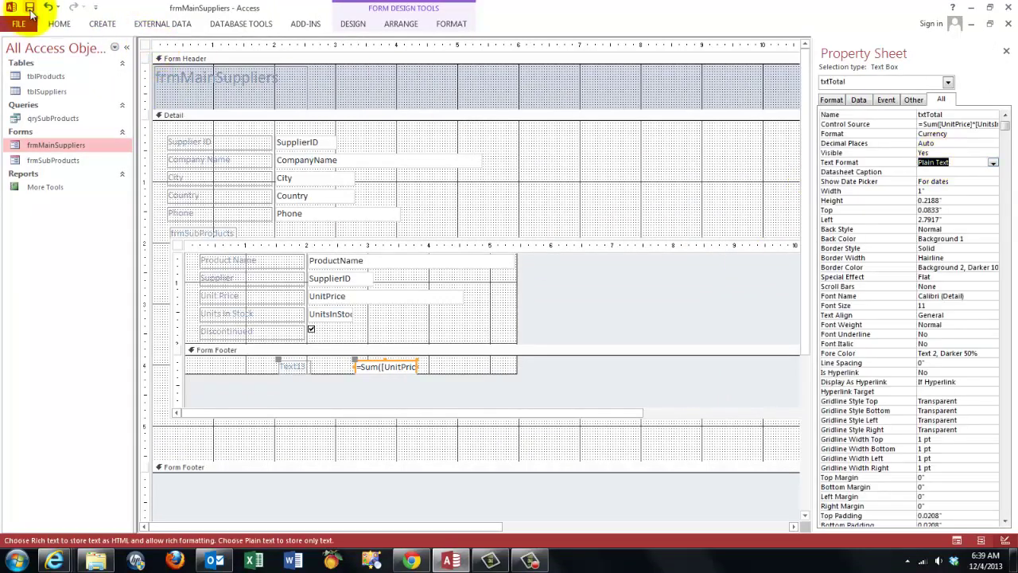
- Place an unbound text box in the main form's Detail section below the products subform
click(447, 436)
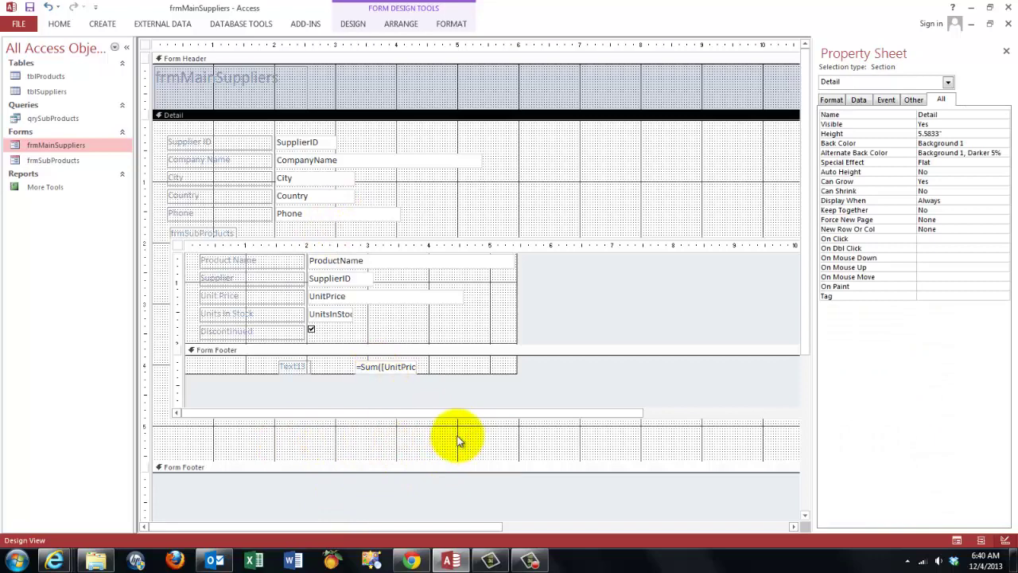
click(355, 26)
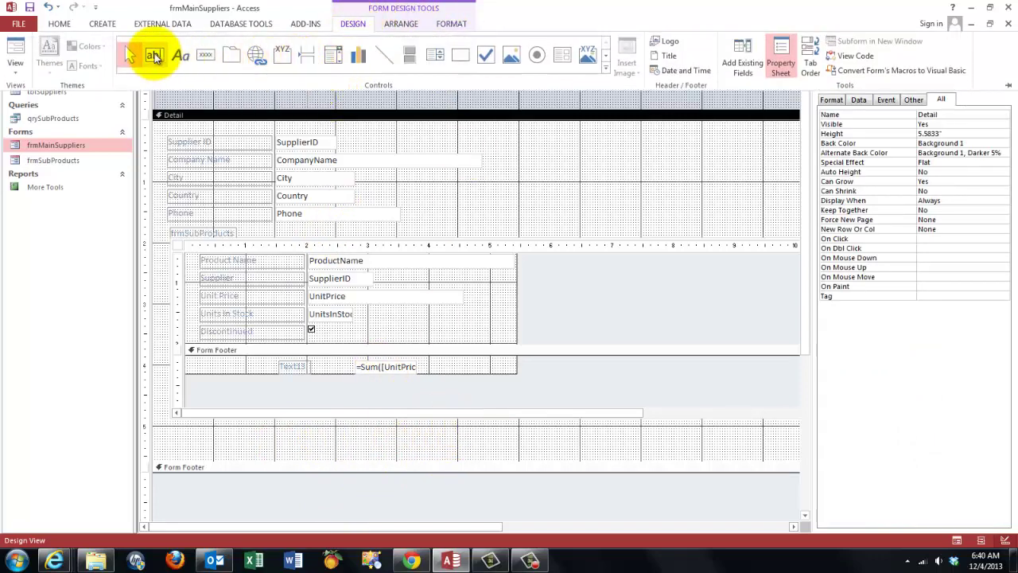
click(154, 55)
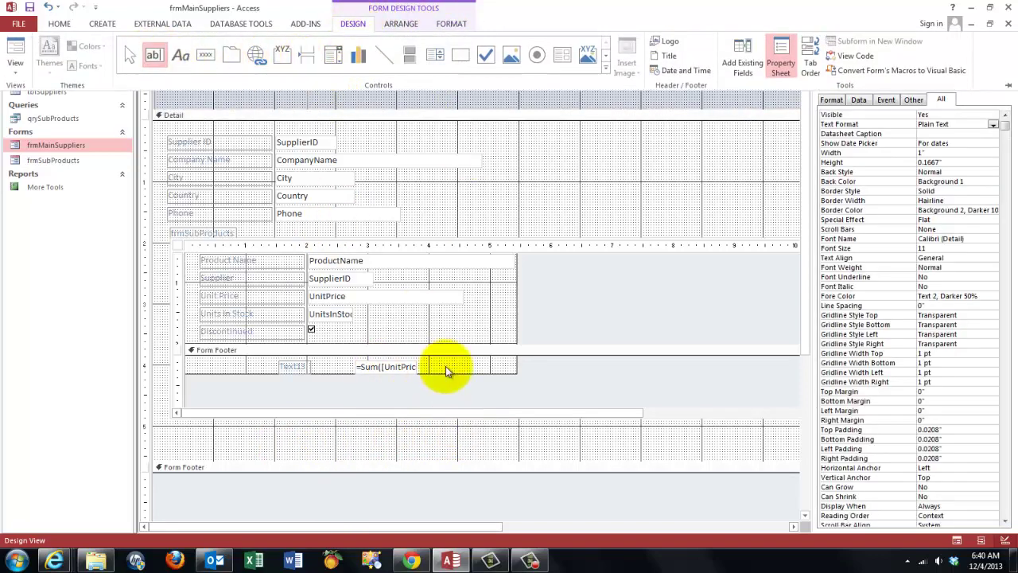
click(361, 432)
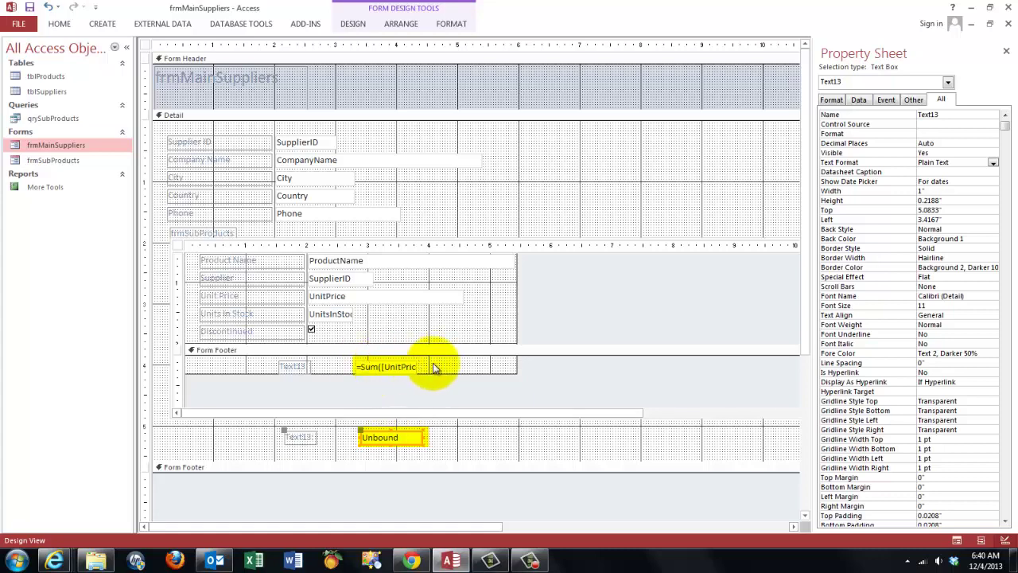
click(923, 124)
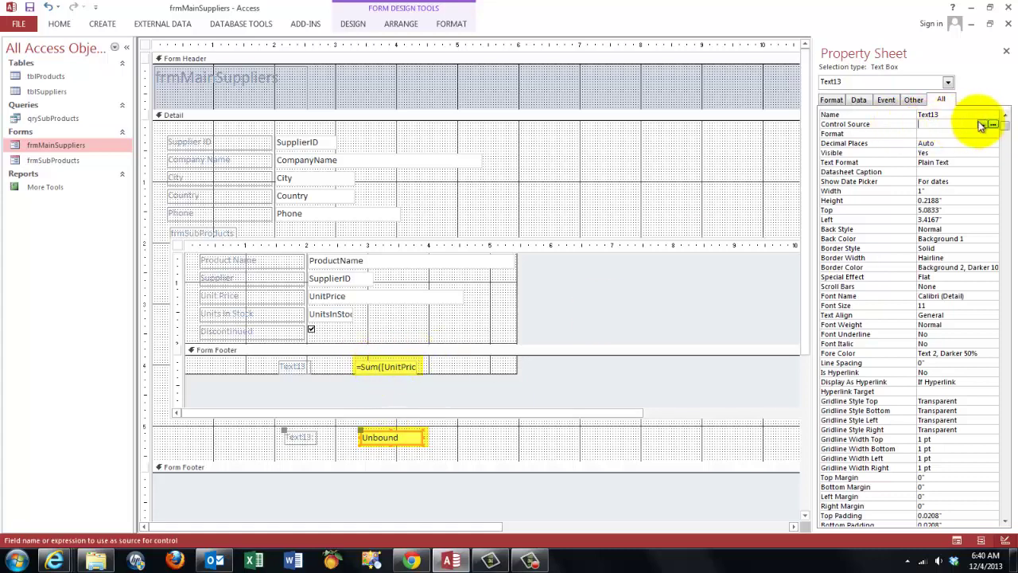
- Use the Expression Builder to set its control source to [frmSubProducts].Form![txtTotal]
click(993, 125)
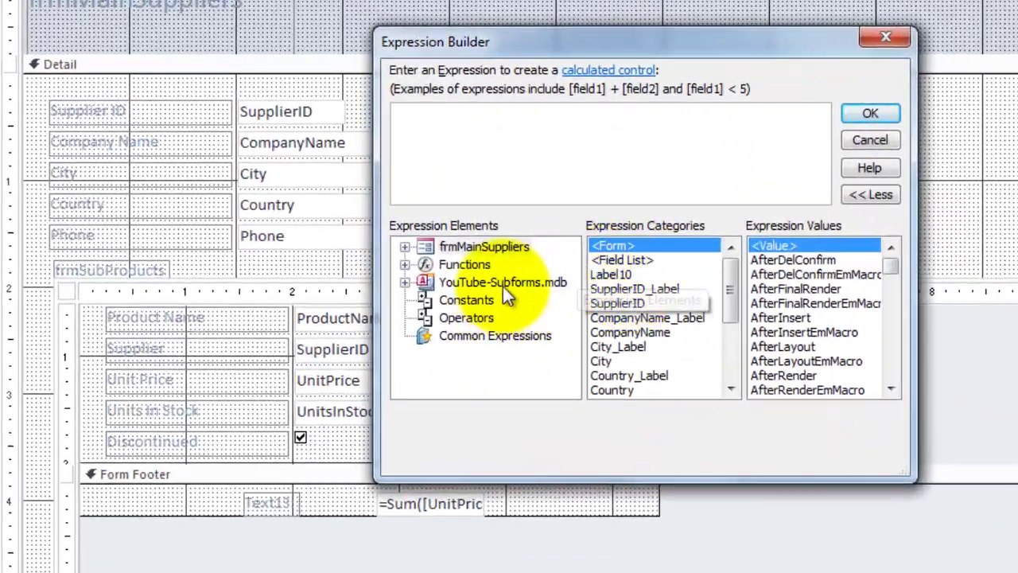
click(406, 247)
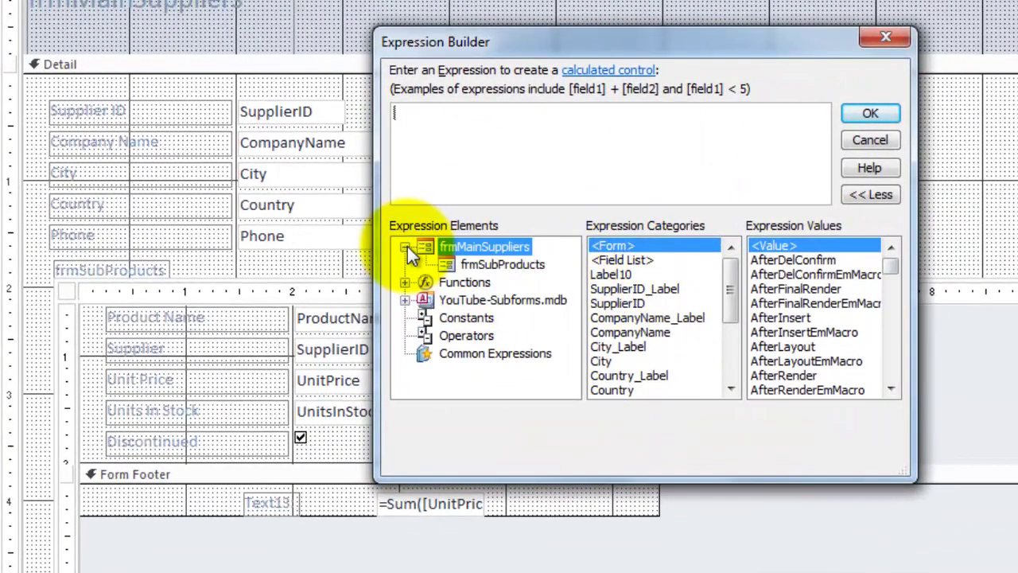
click(489, 266)
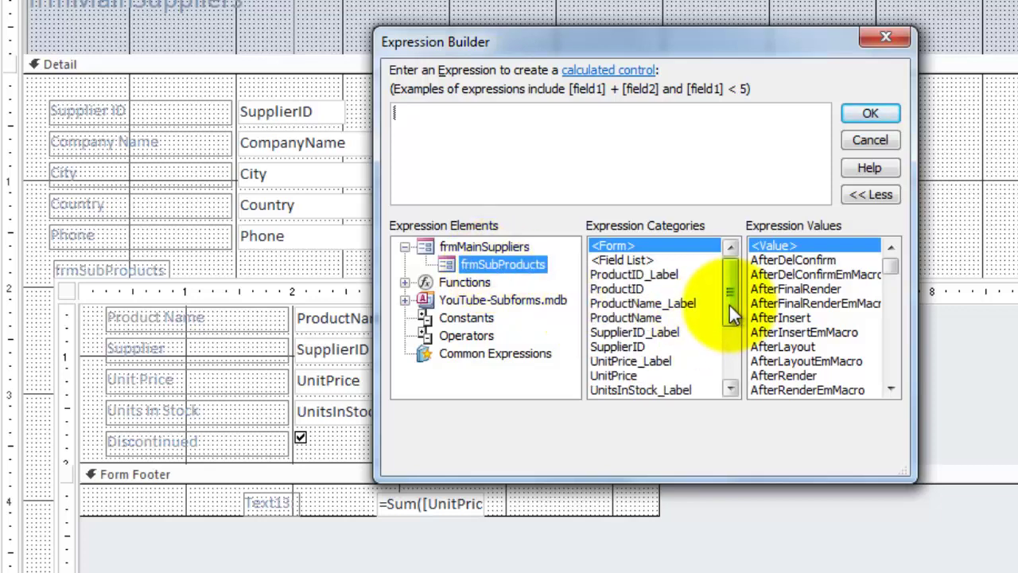
drag(729, 313, 744, 360)
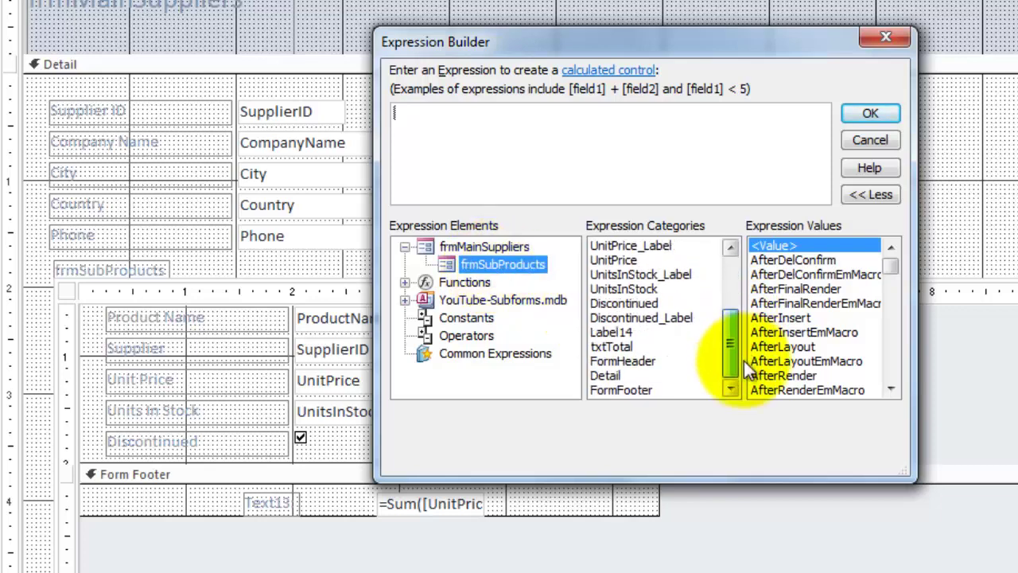
double_click(610, 344)
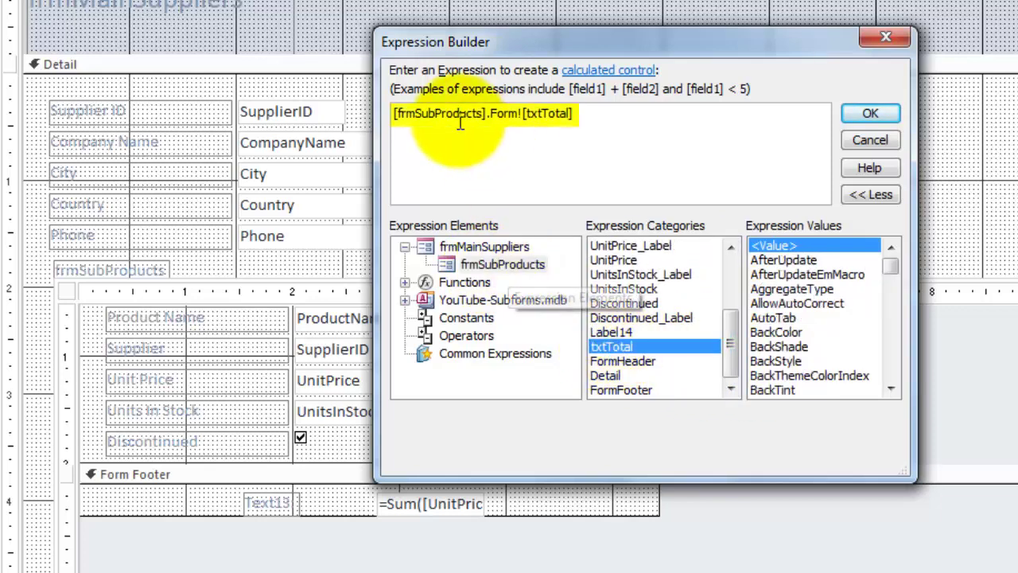
click(870, 113)
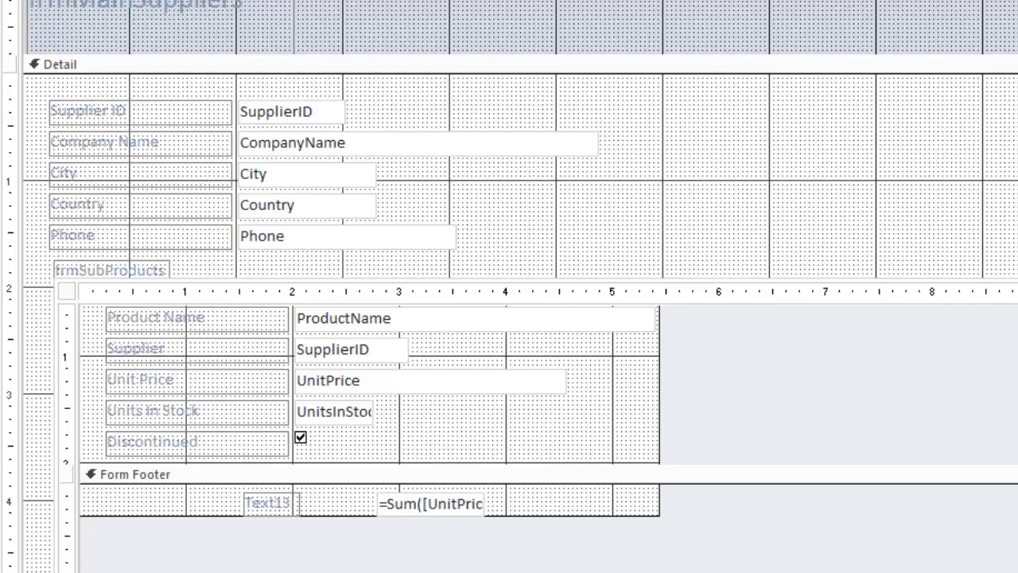
- Run the form, page to the next supplier, and return to Exotic Liquids showing $952.00
key(F5)
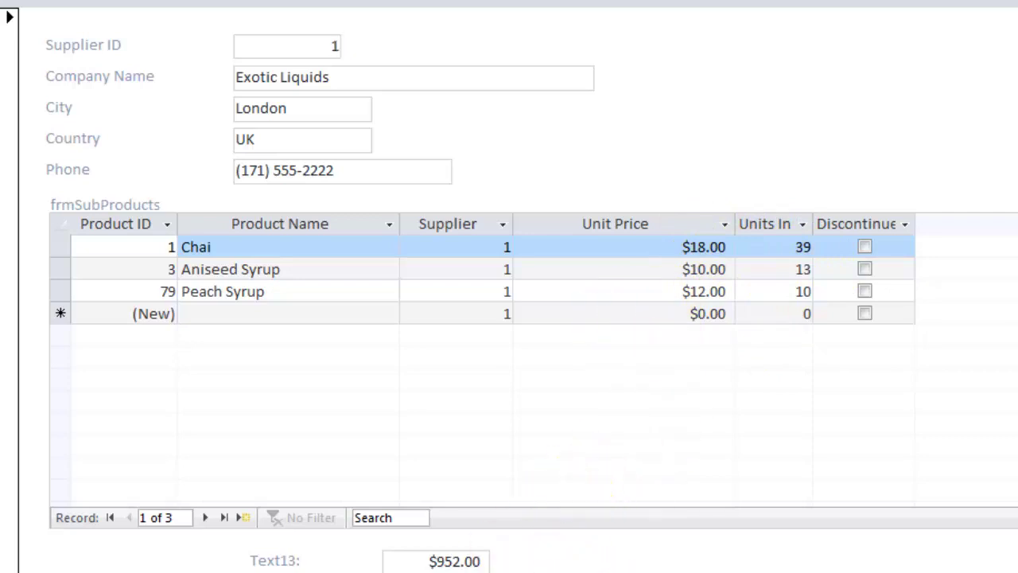
key(Page_Down)
key(Page_Down)
key(Page_Down)
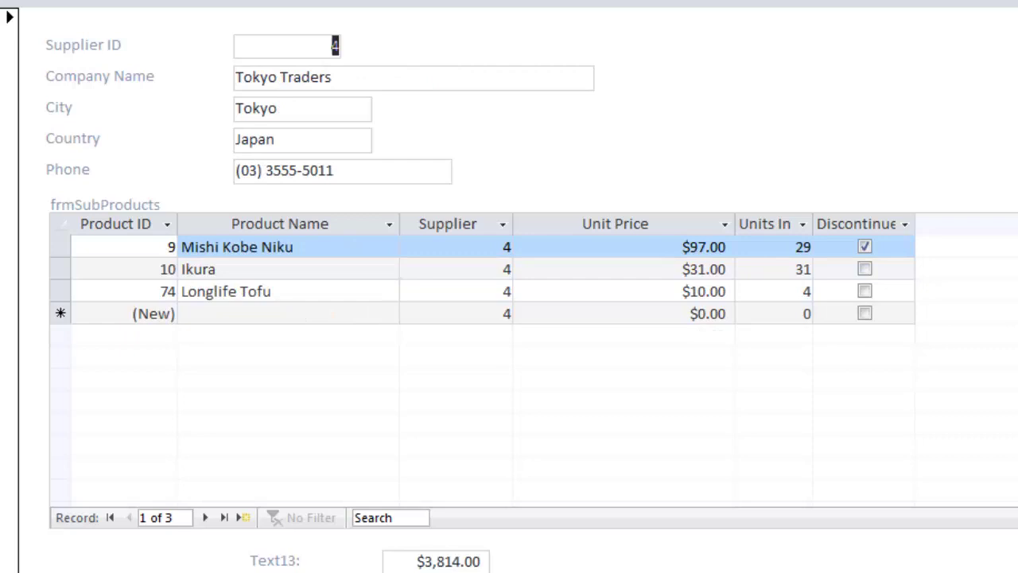
key(ctrl+Home)
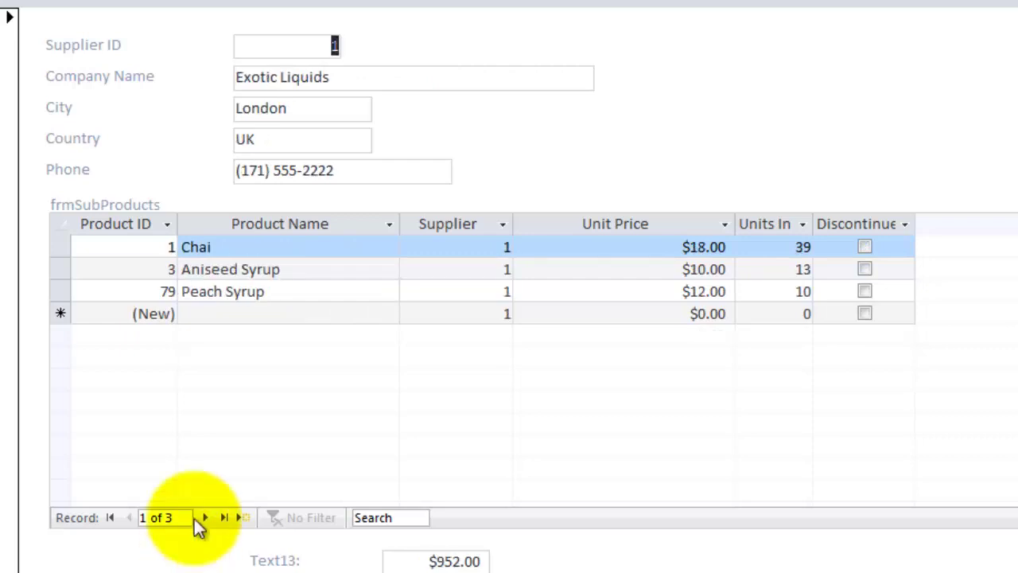
click(198, 314)
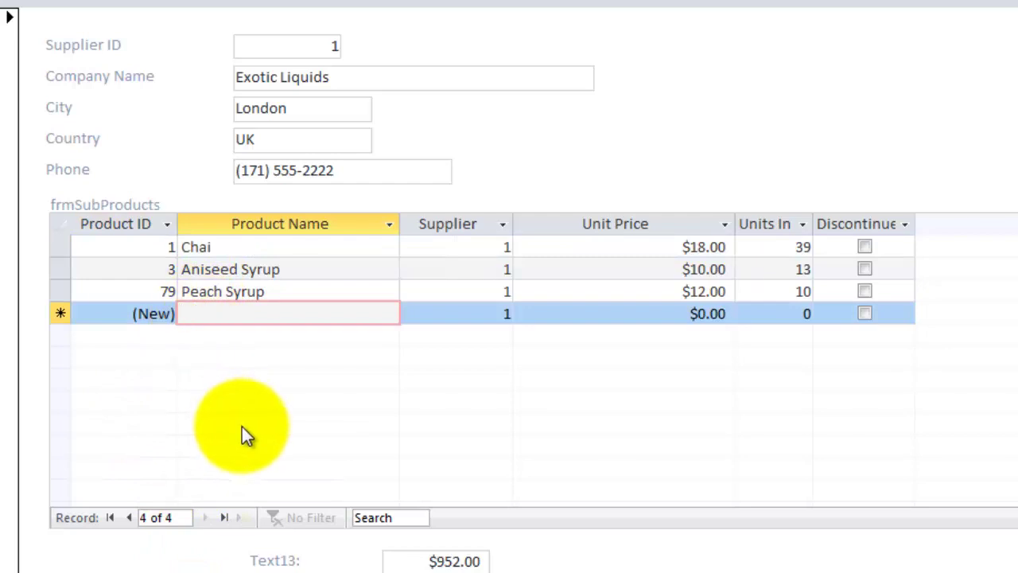
- Add product Peach Nextar at $12.00 with 10 in stock, then recheck Exotic Liquids' total
text(P)
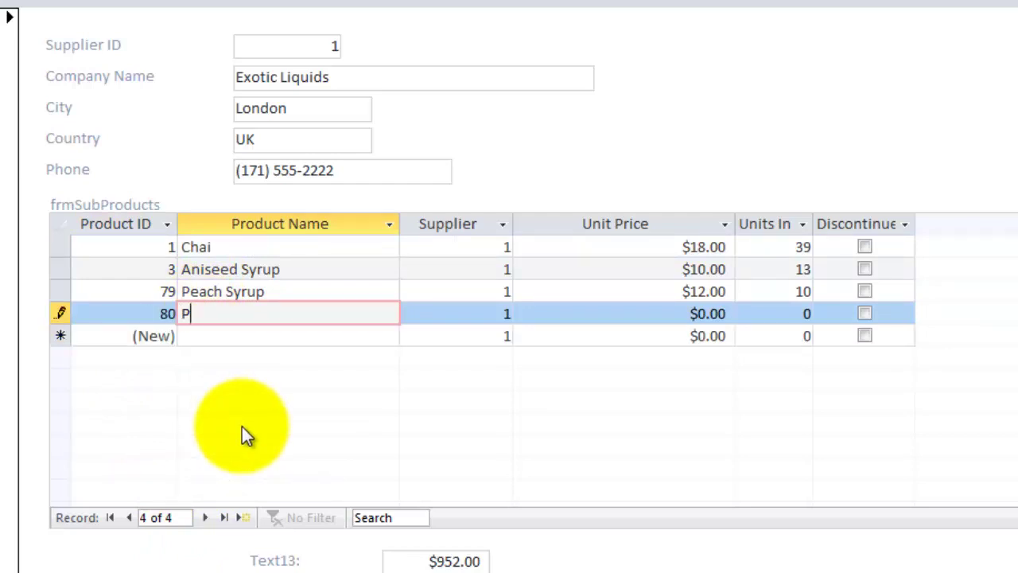
text(each Nextar)
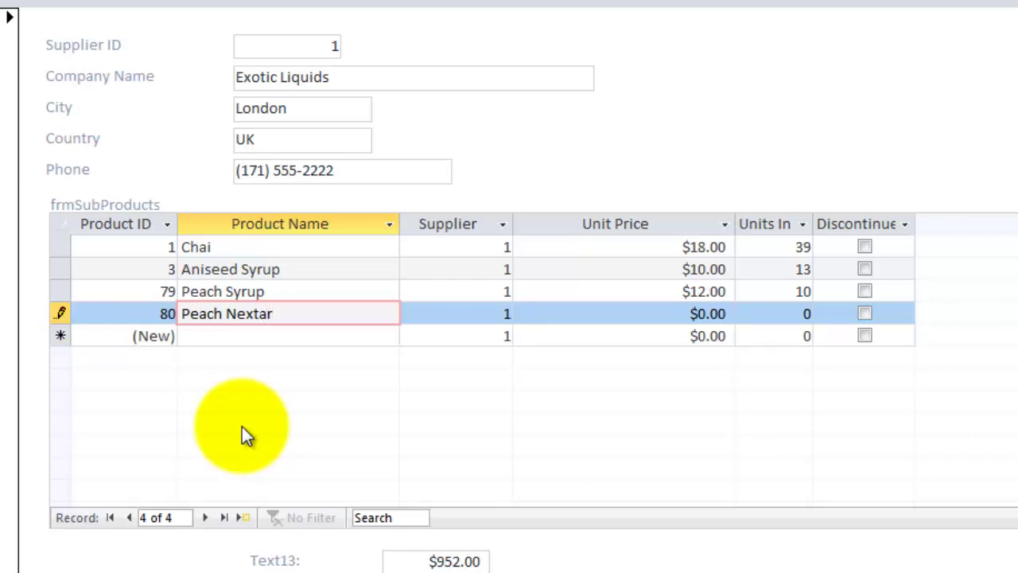
key(Tab)
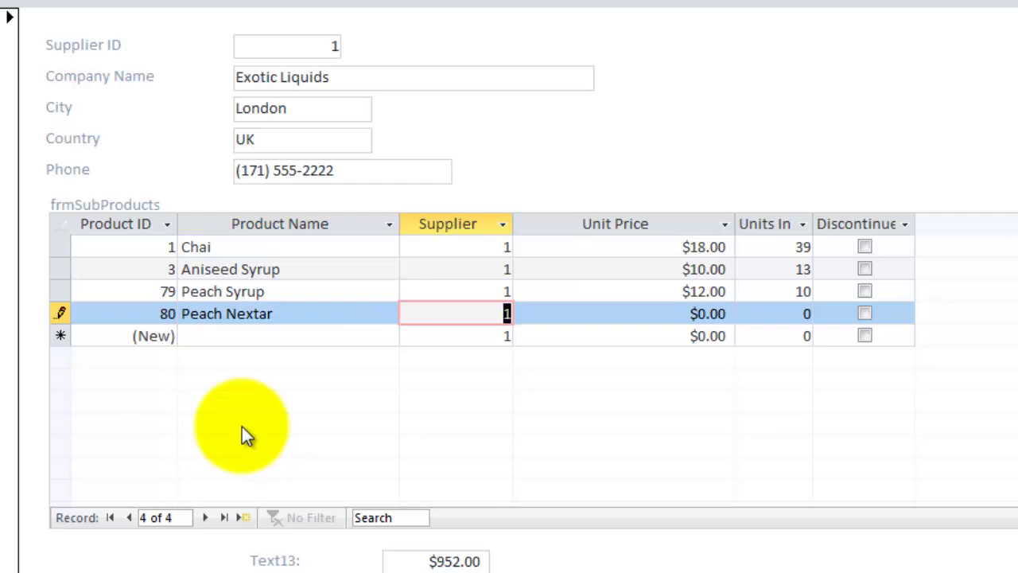
key(Tab)
text(1)
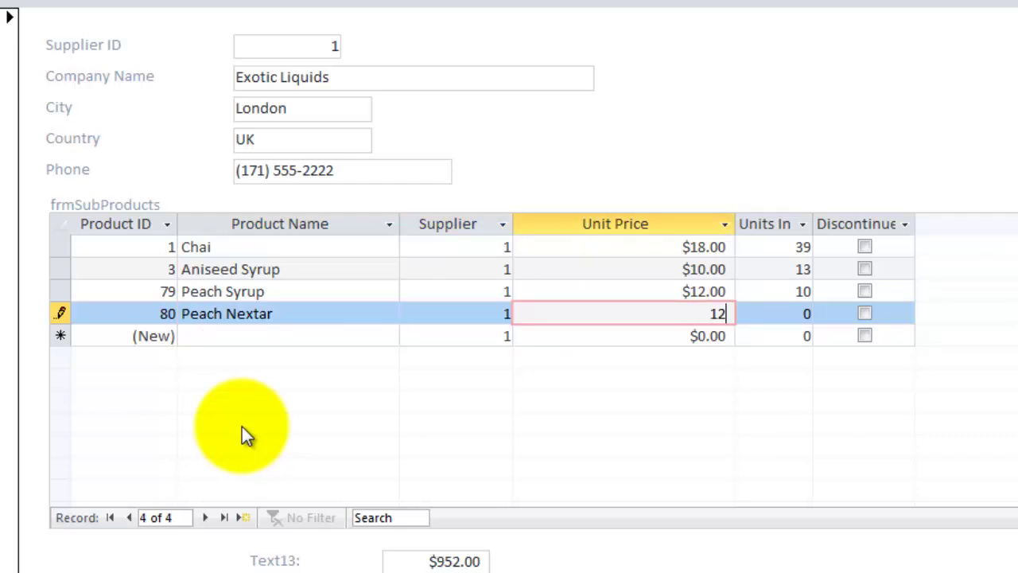
text(2)
key(Tab)
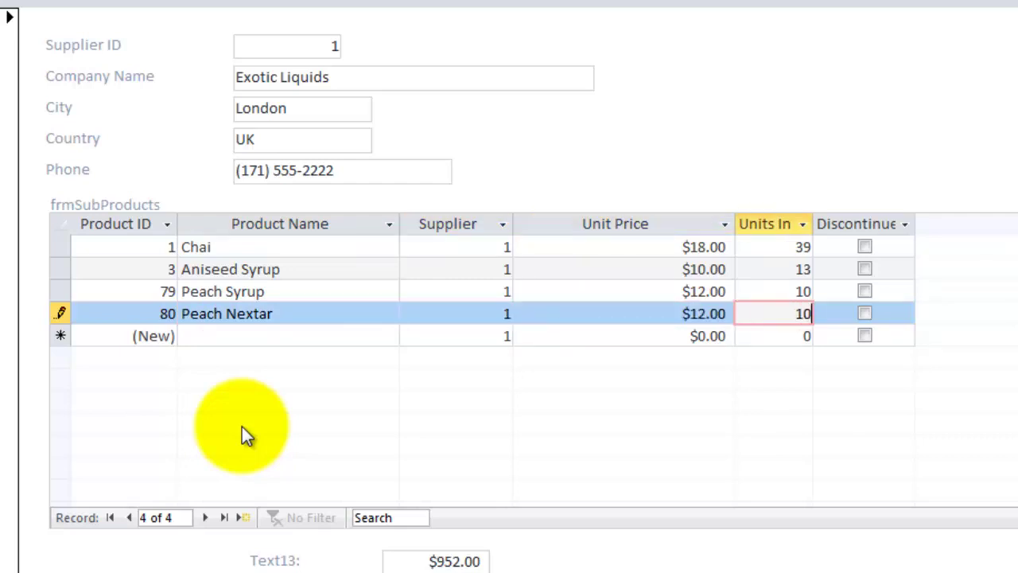
text(10)
key(Tab)
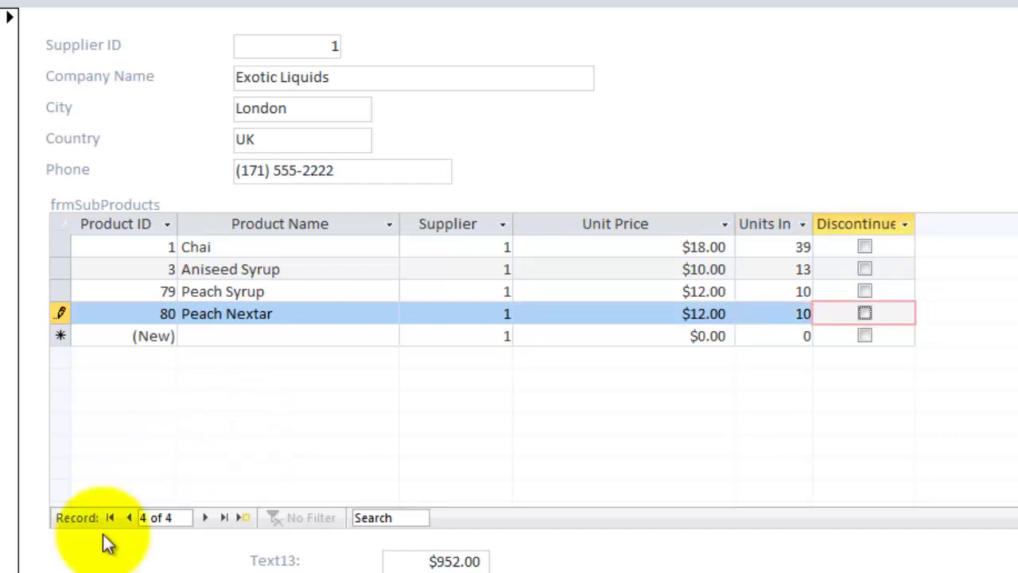
key(Tab)
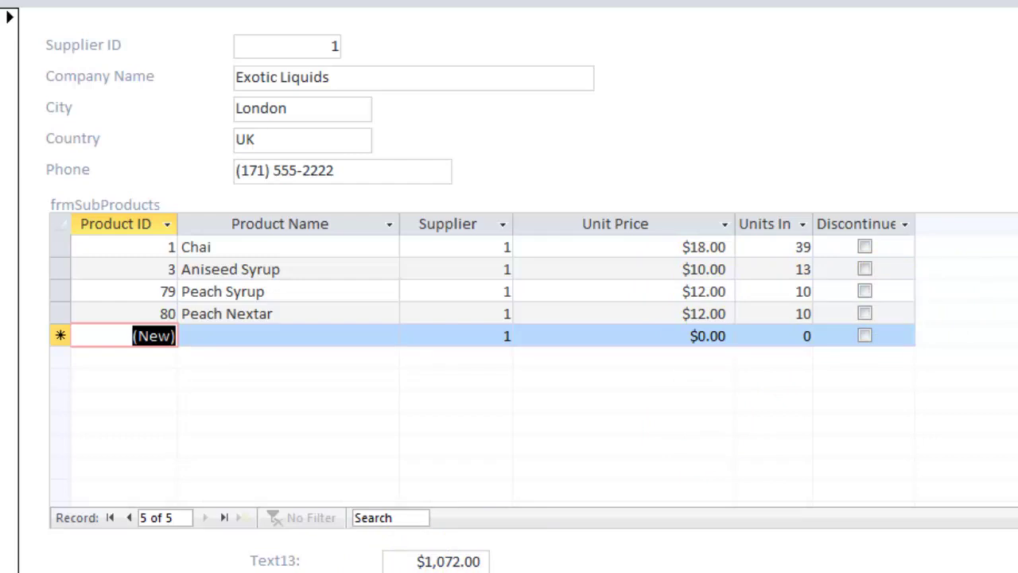
key(Page_Down)
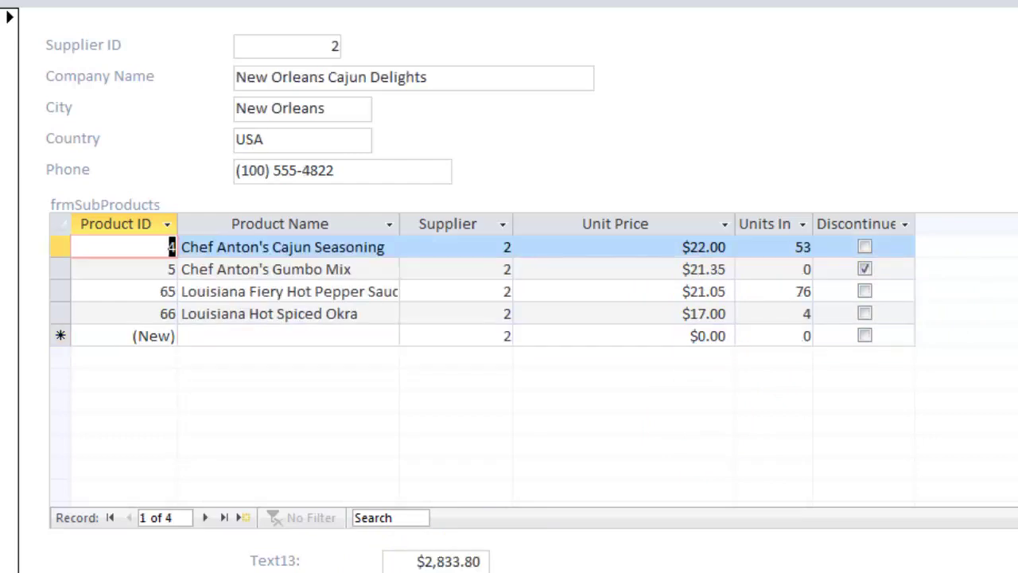
key(Page_Up)
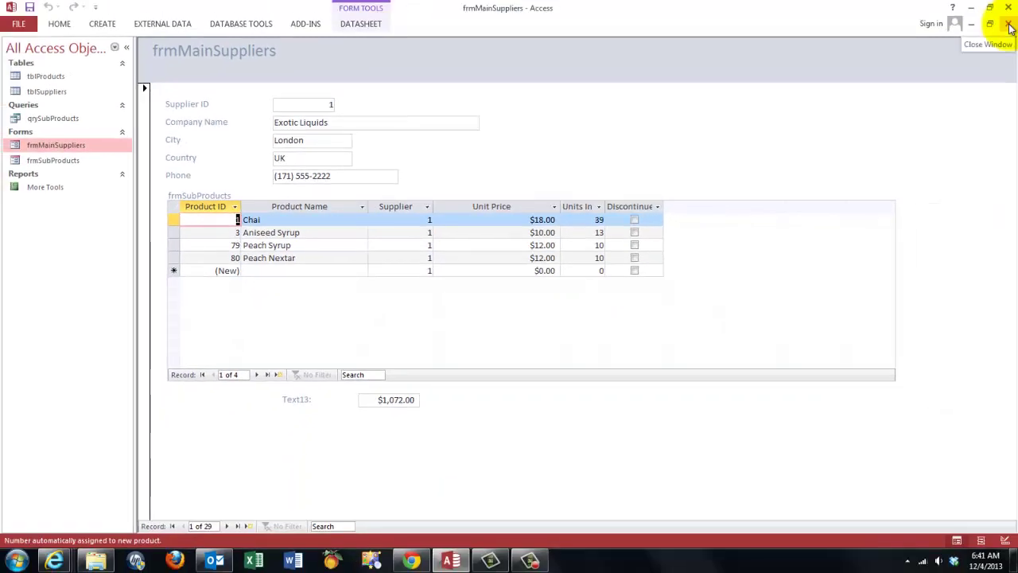
- Save and close frmMainSuppliers, then open the More Tools report maximized
click(1008, 28)
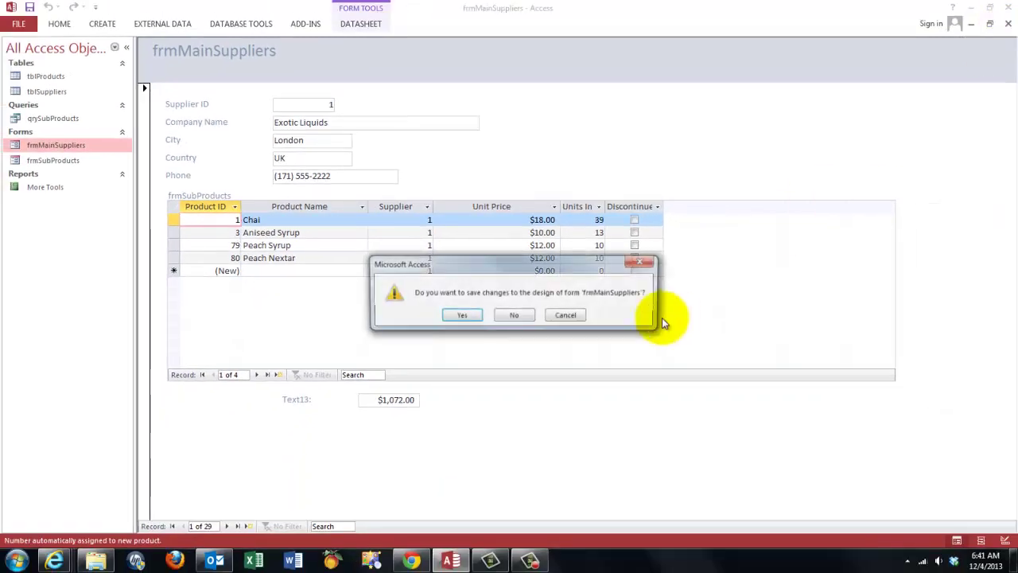
click(463, 315)
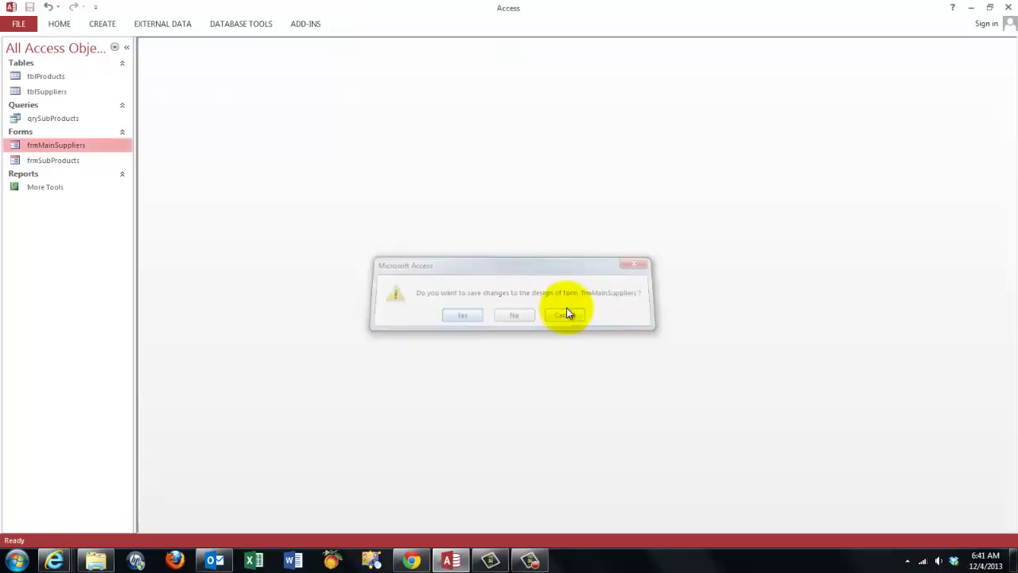
click(42, 187)
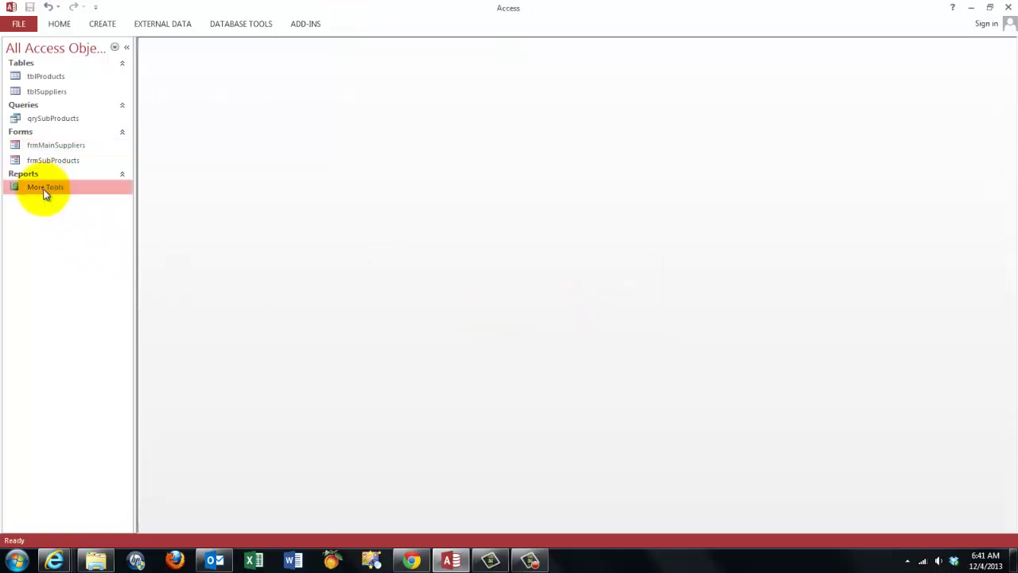
double_click(35, 186)
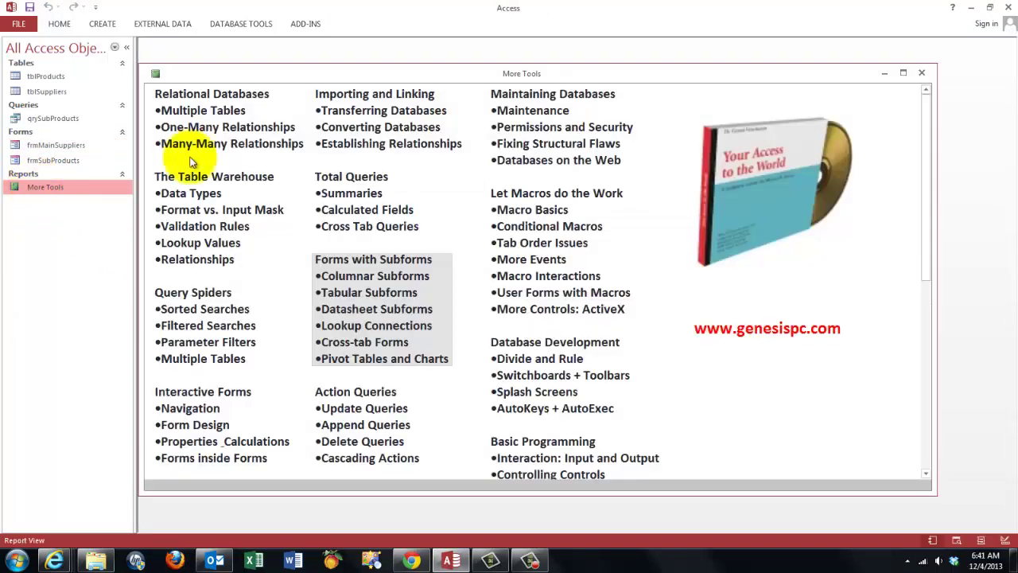
click(903, 75)
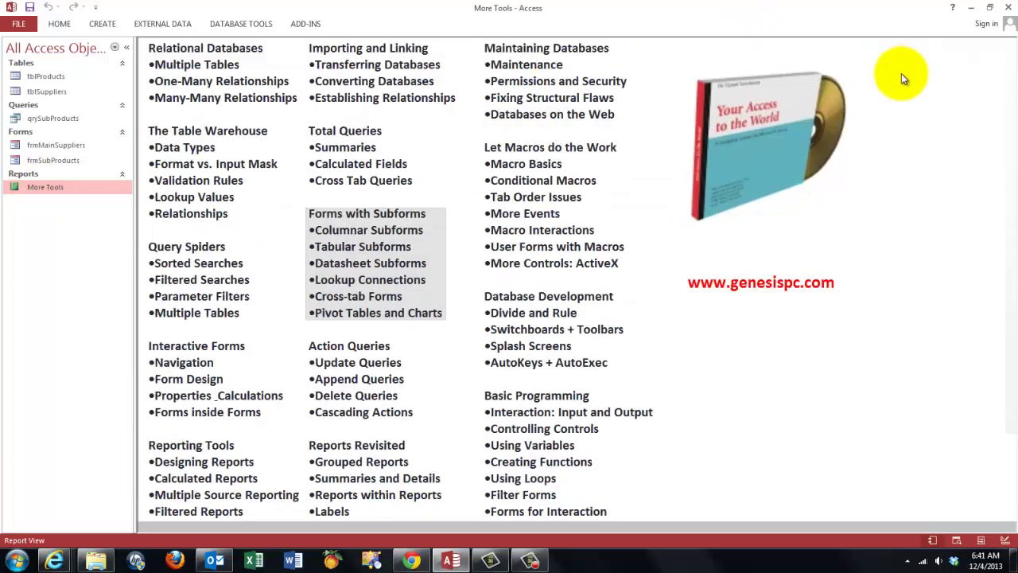